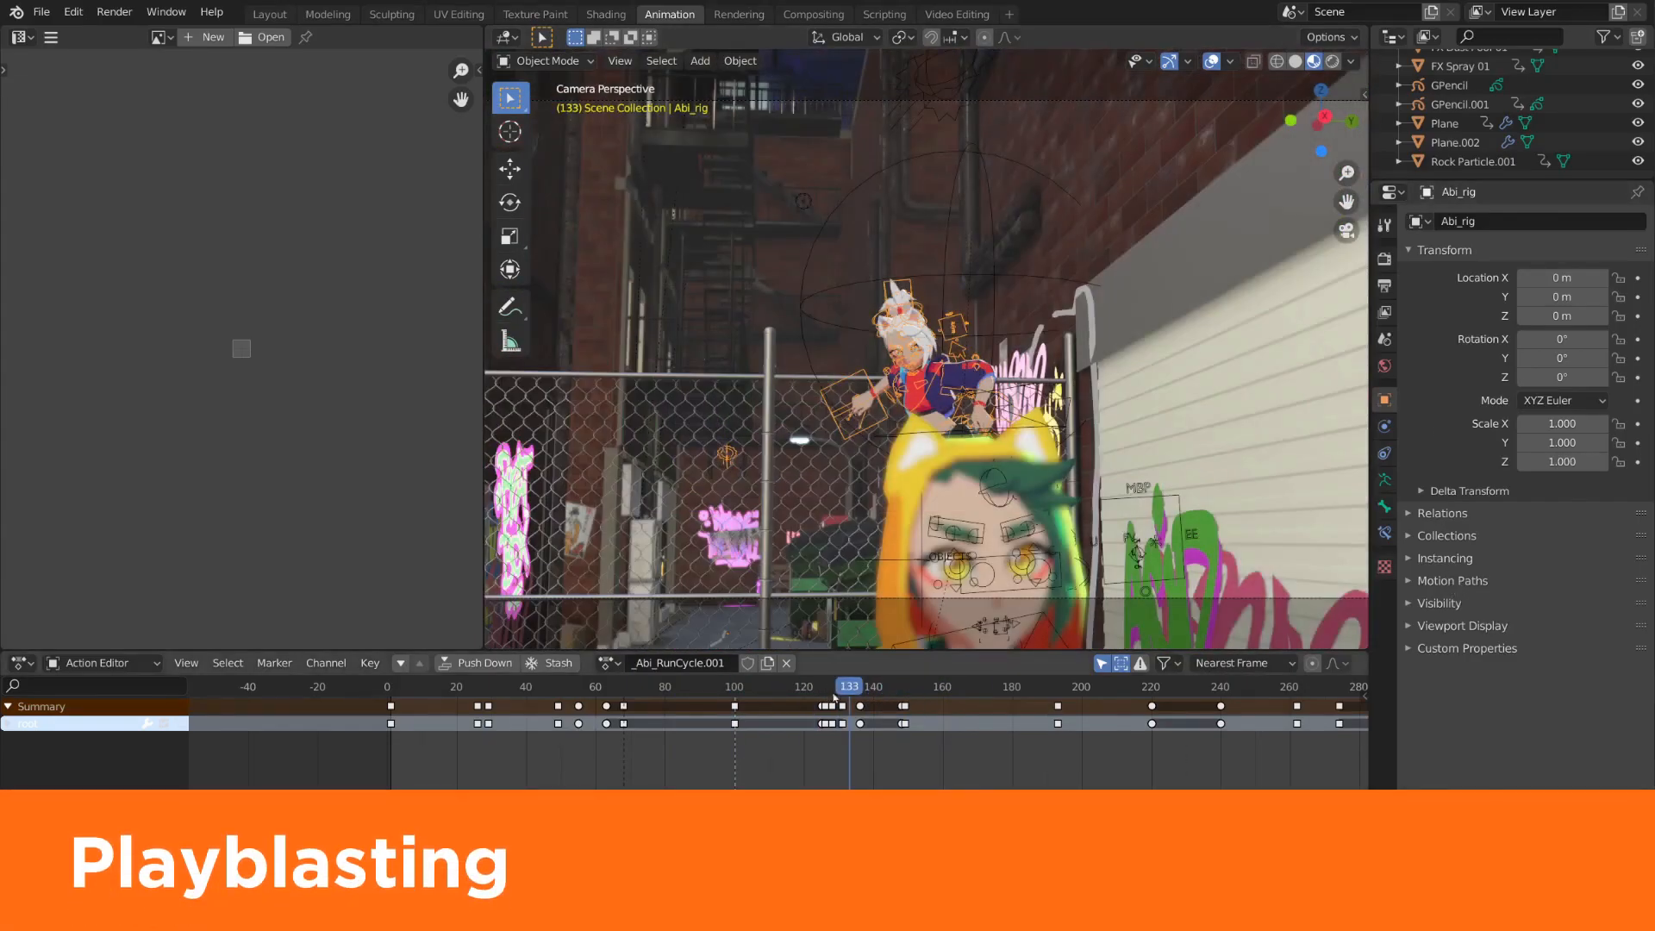
Step: Play the animation to preview the shots and scrub the timeline back to frame 124
drag(845, 688, 822, 689)
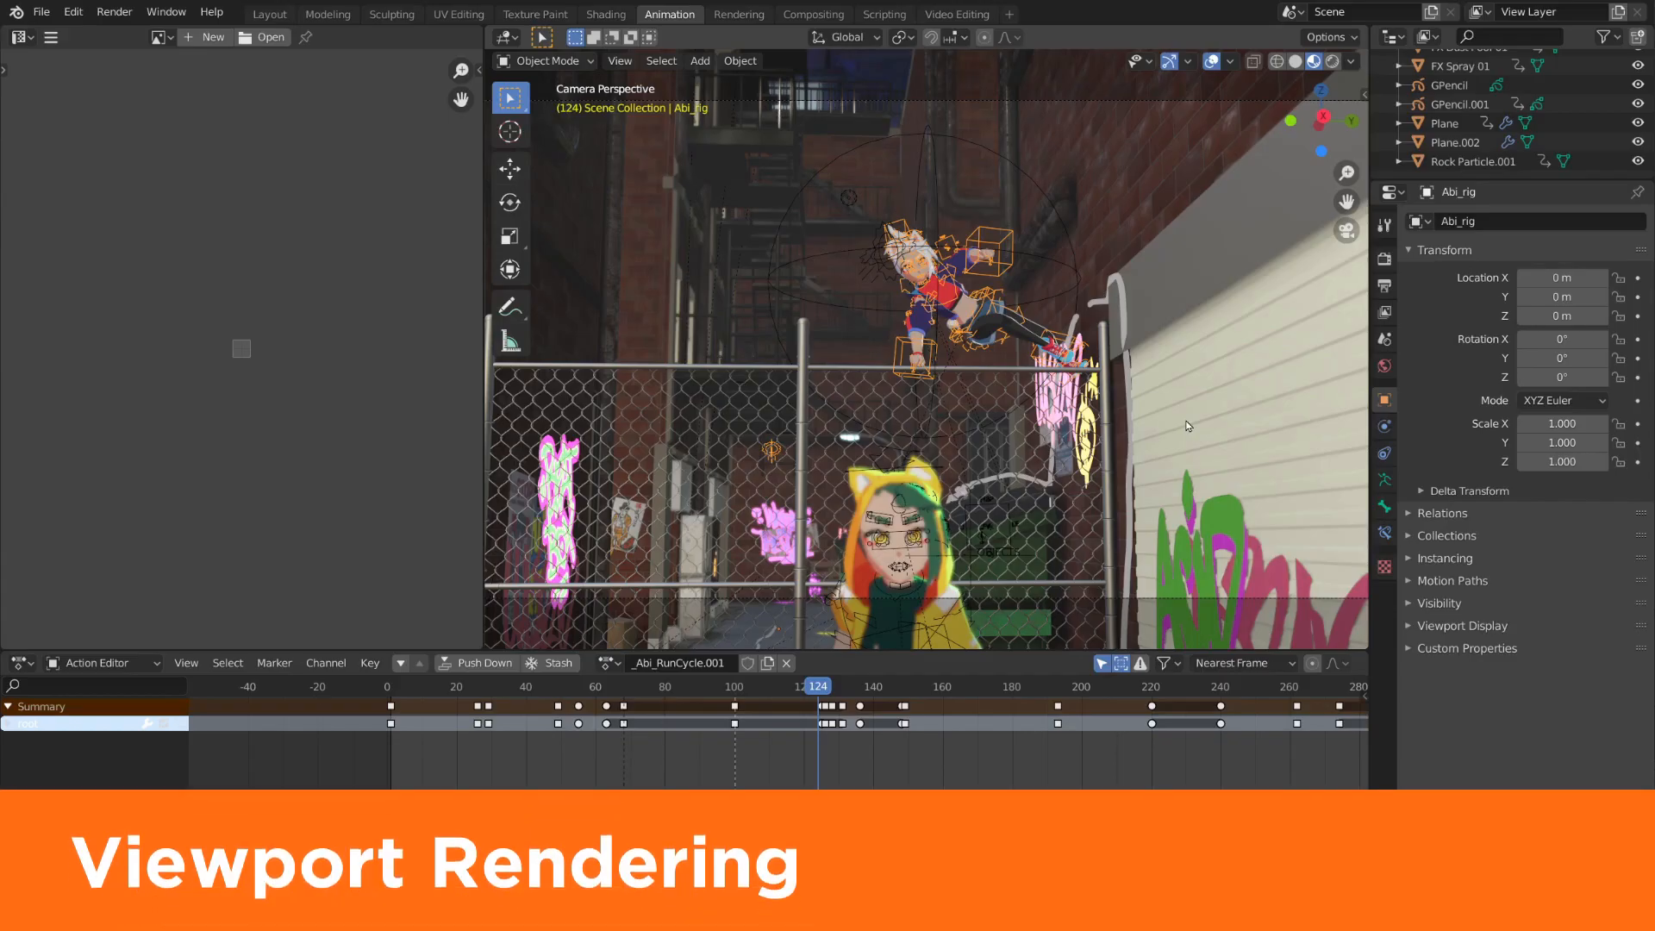
key(space)
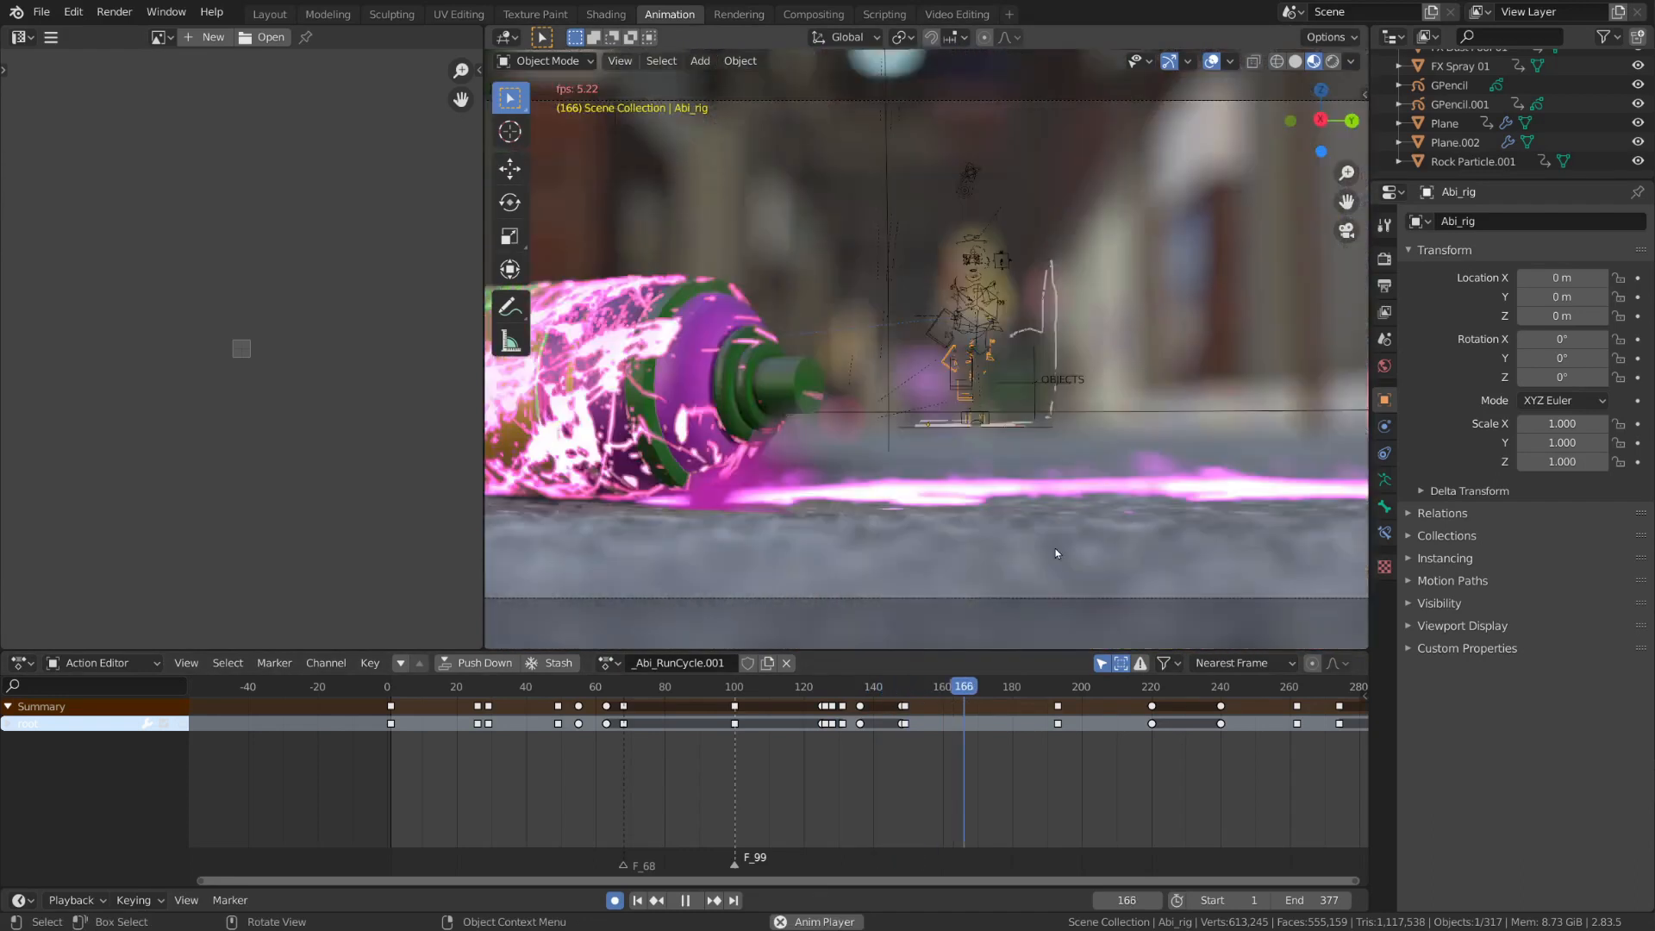
key(space)
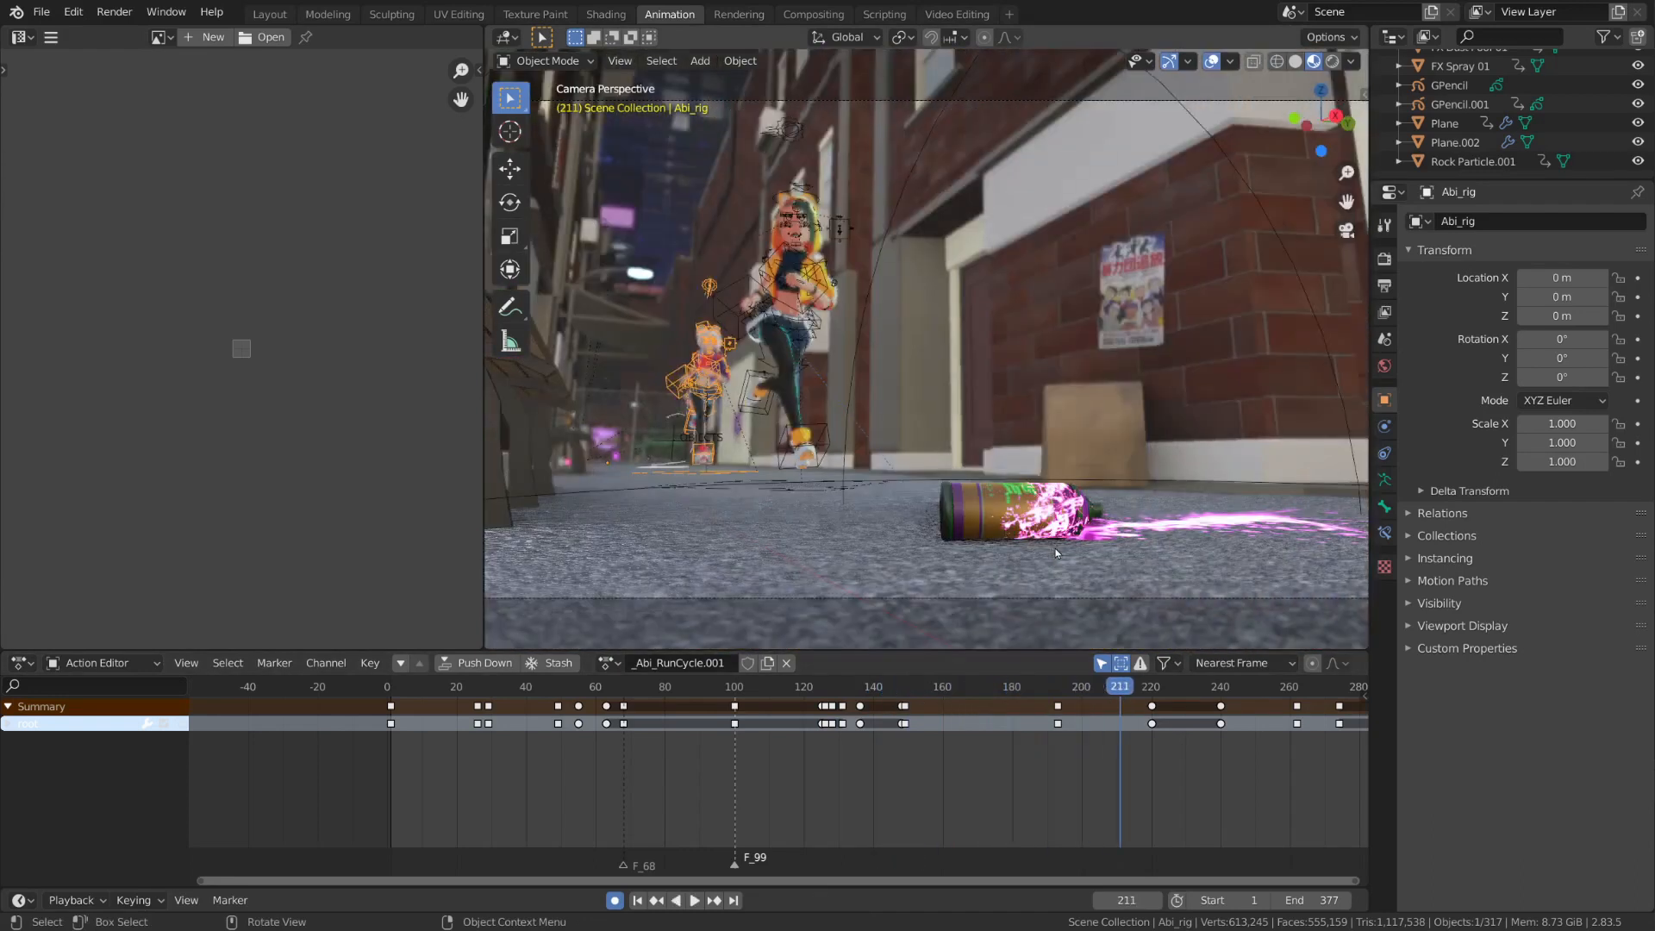
key(space)
key(space)
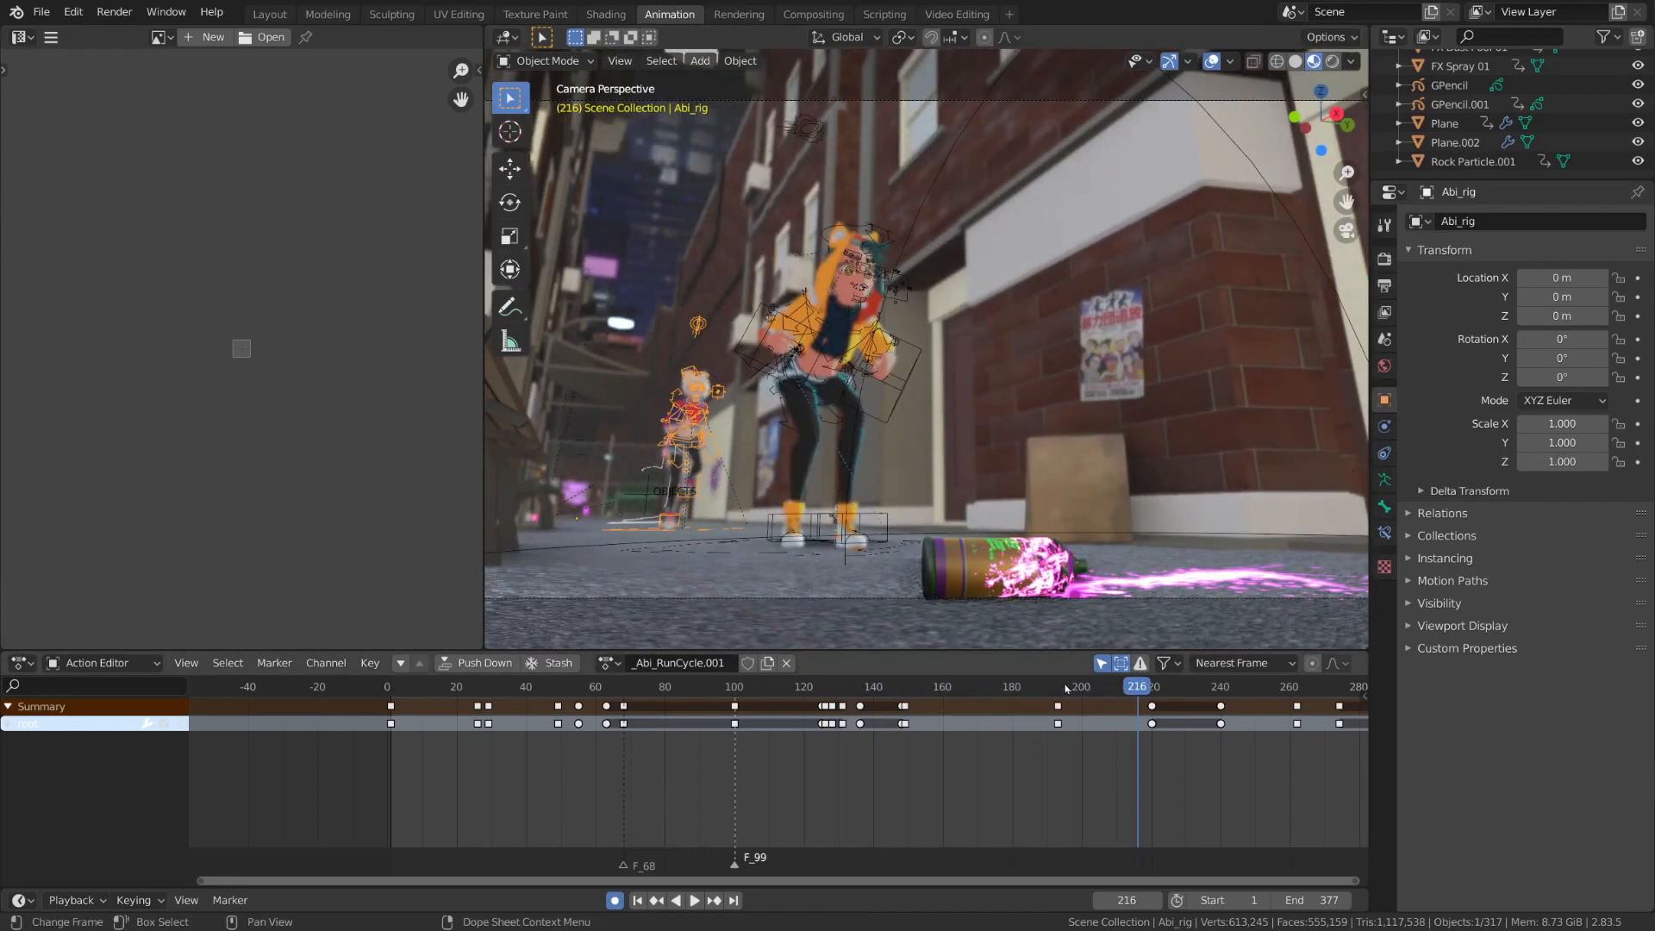
drag(1065, 688, 819, 687)
Step: Run a viewport render of the whole animation through the camera view and close the render result
middle_drag(1114, 427, 1122, 444)
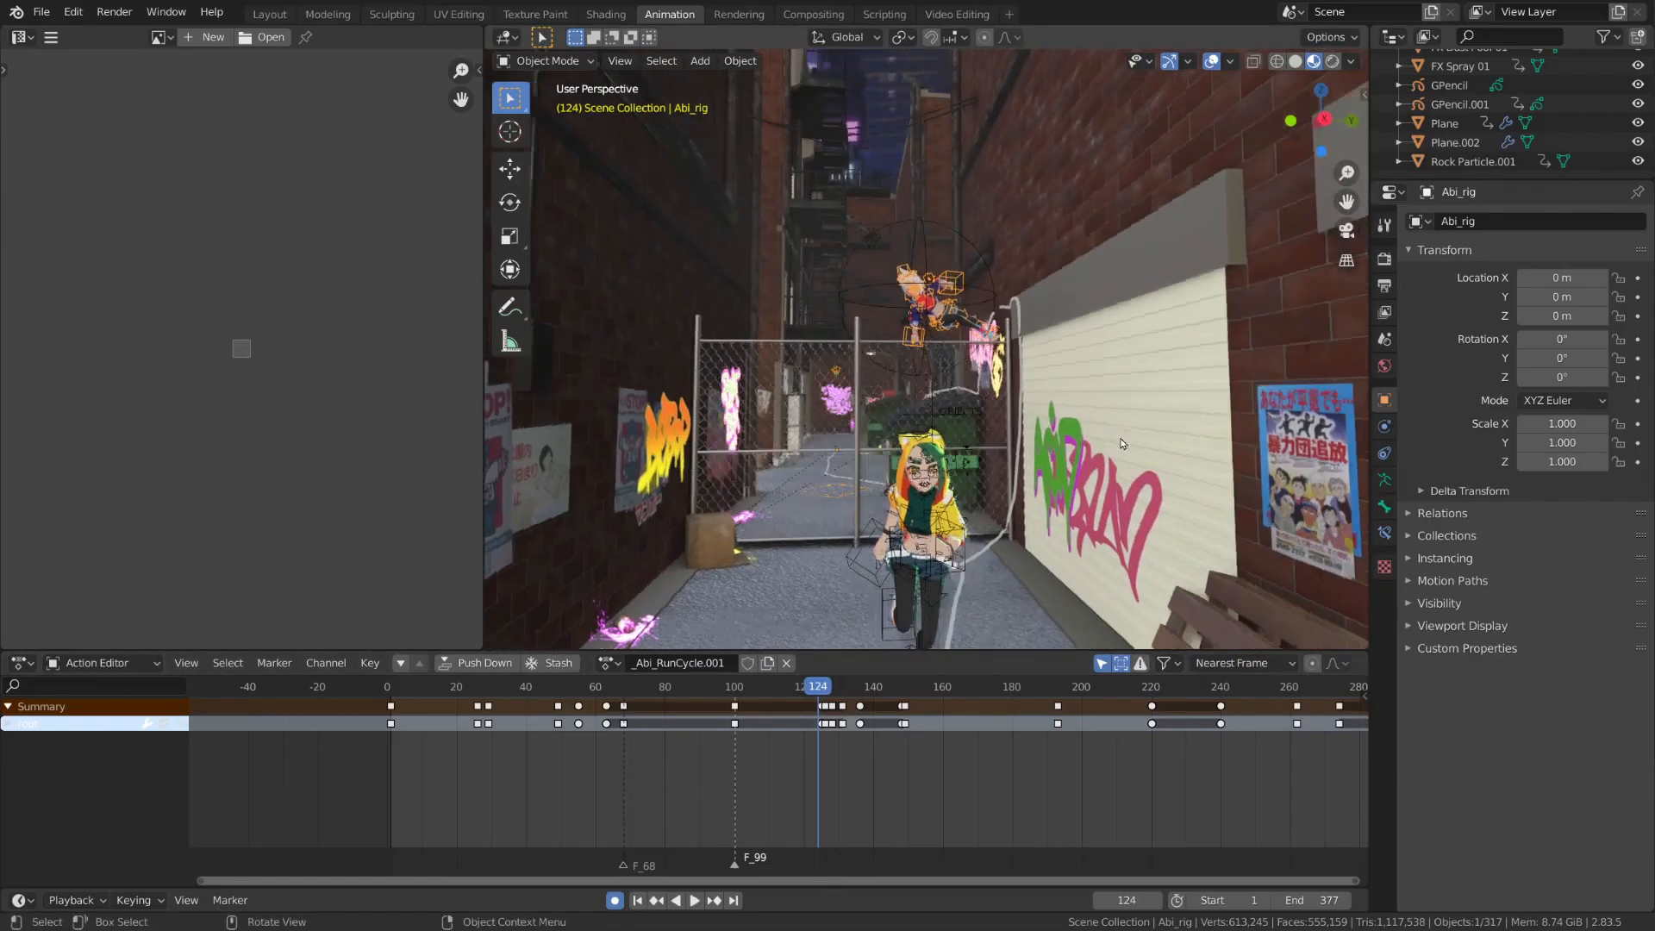
key(KP_0)
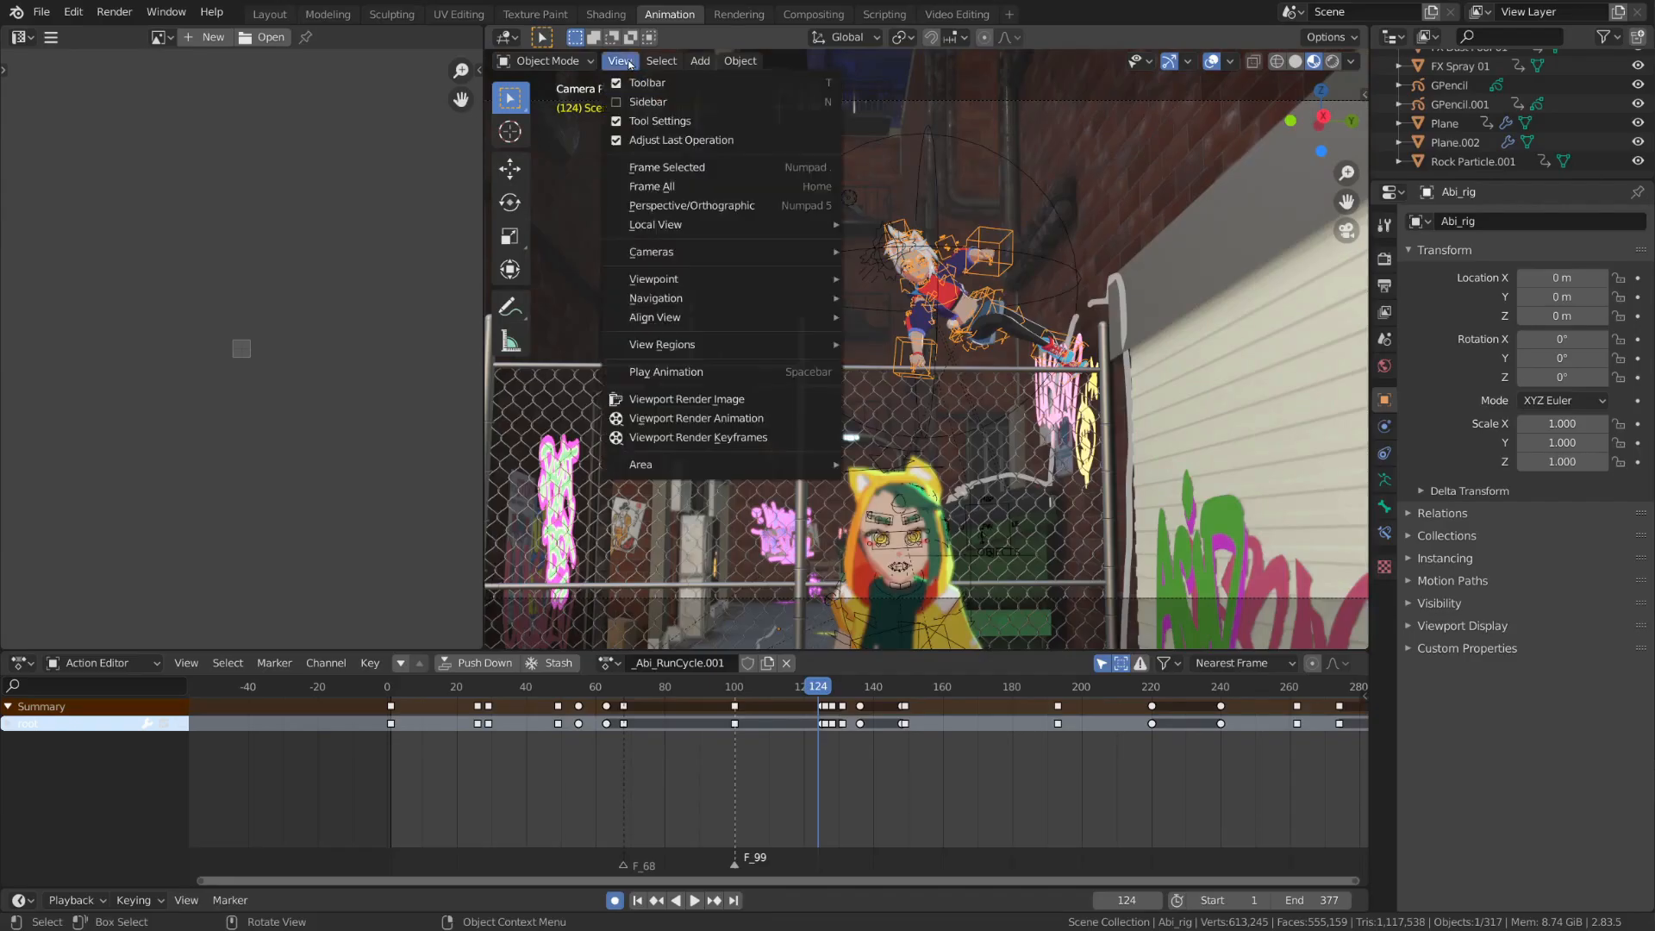
click(818, 428)
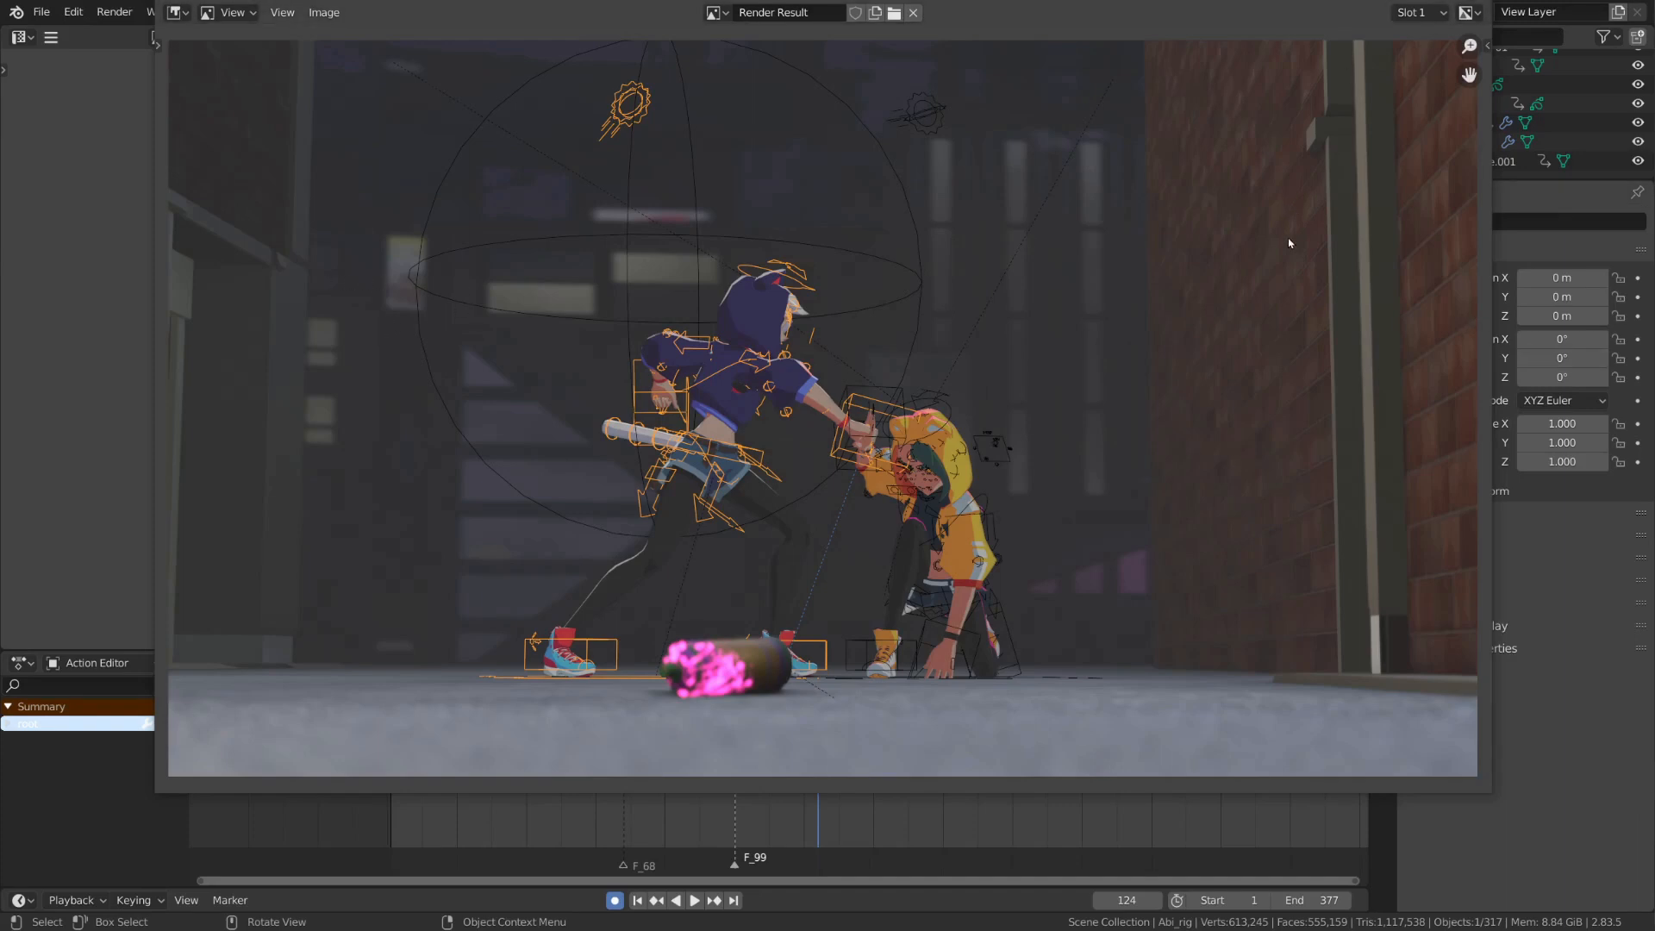
key(Escape)
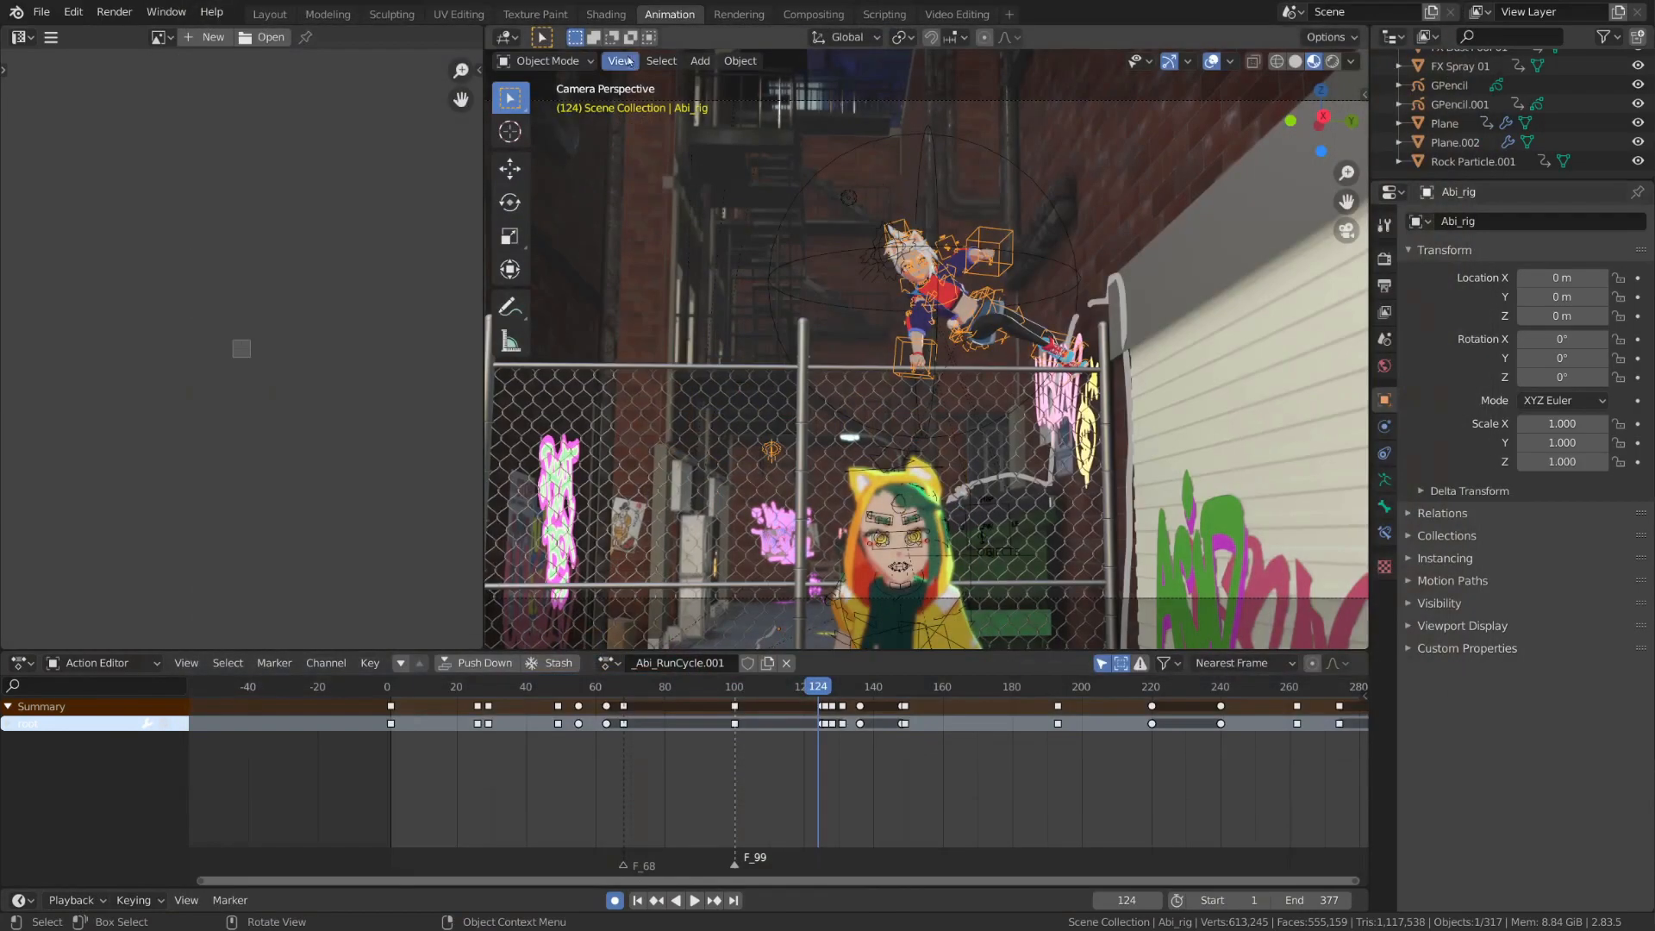
Step: Play back the rendered animation frames and close the player window
click(113, 11)
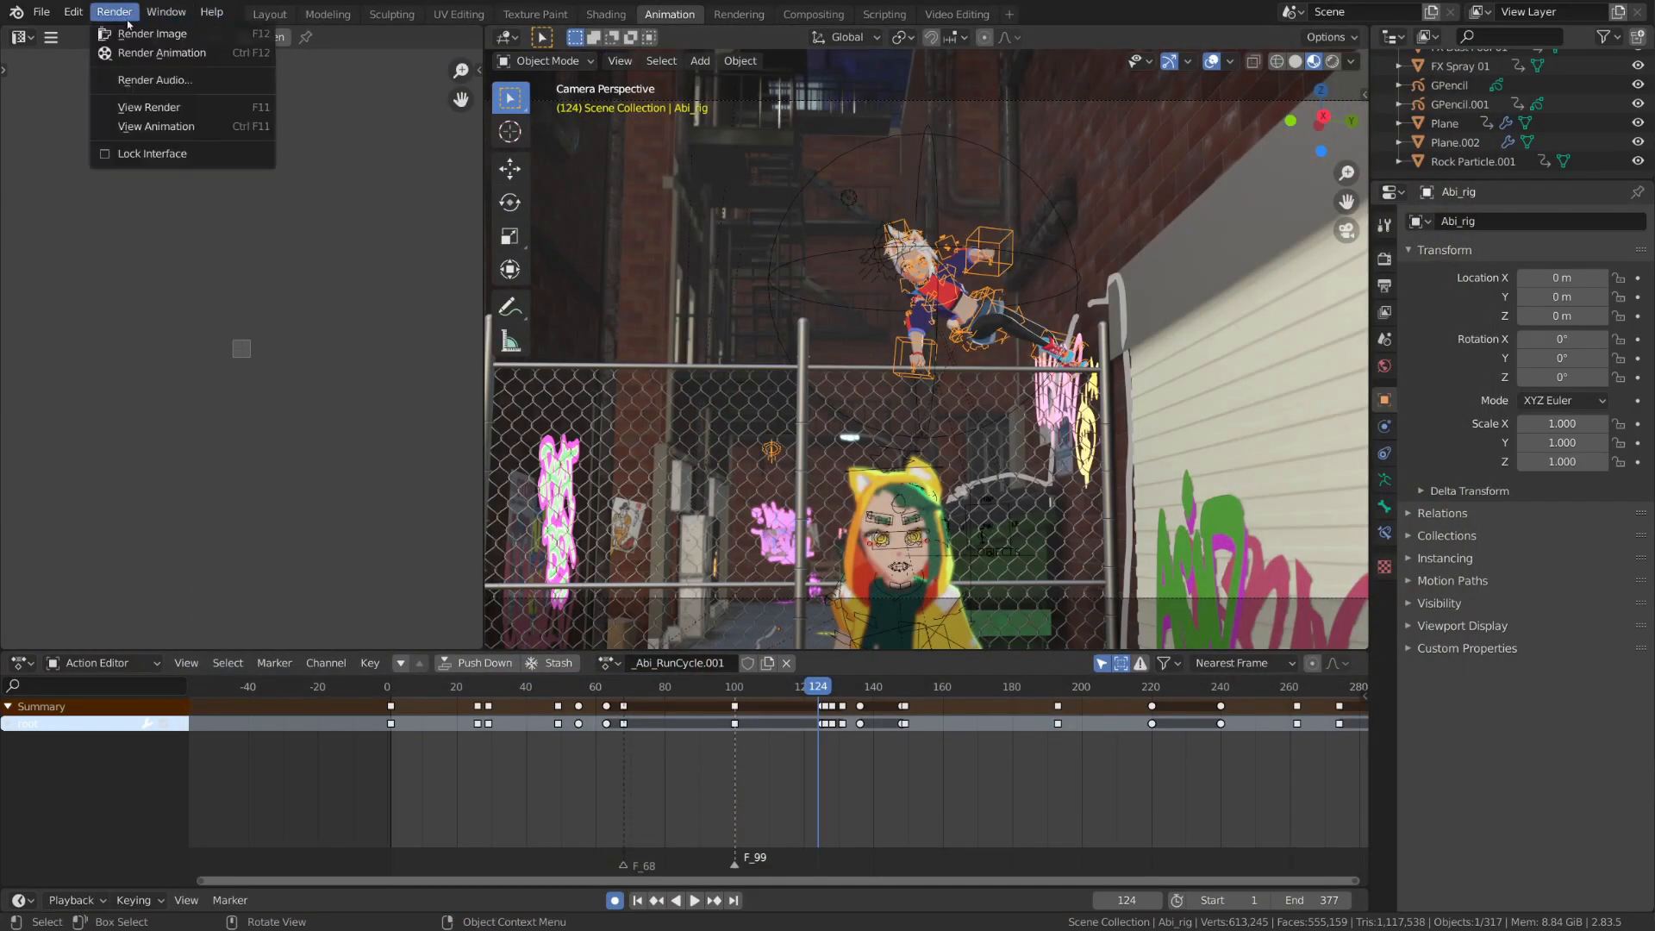
click(214, 126)
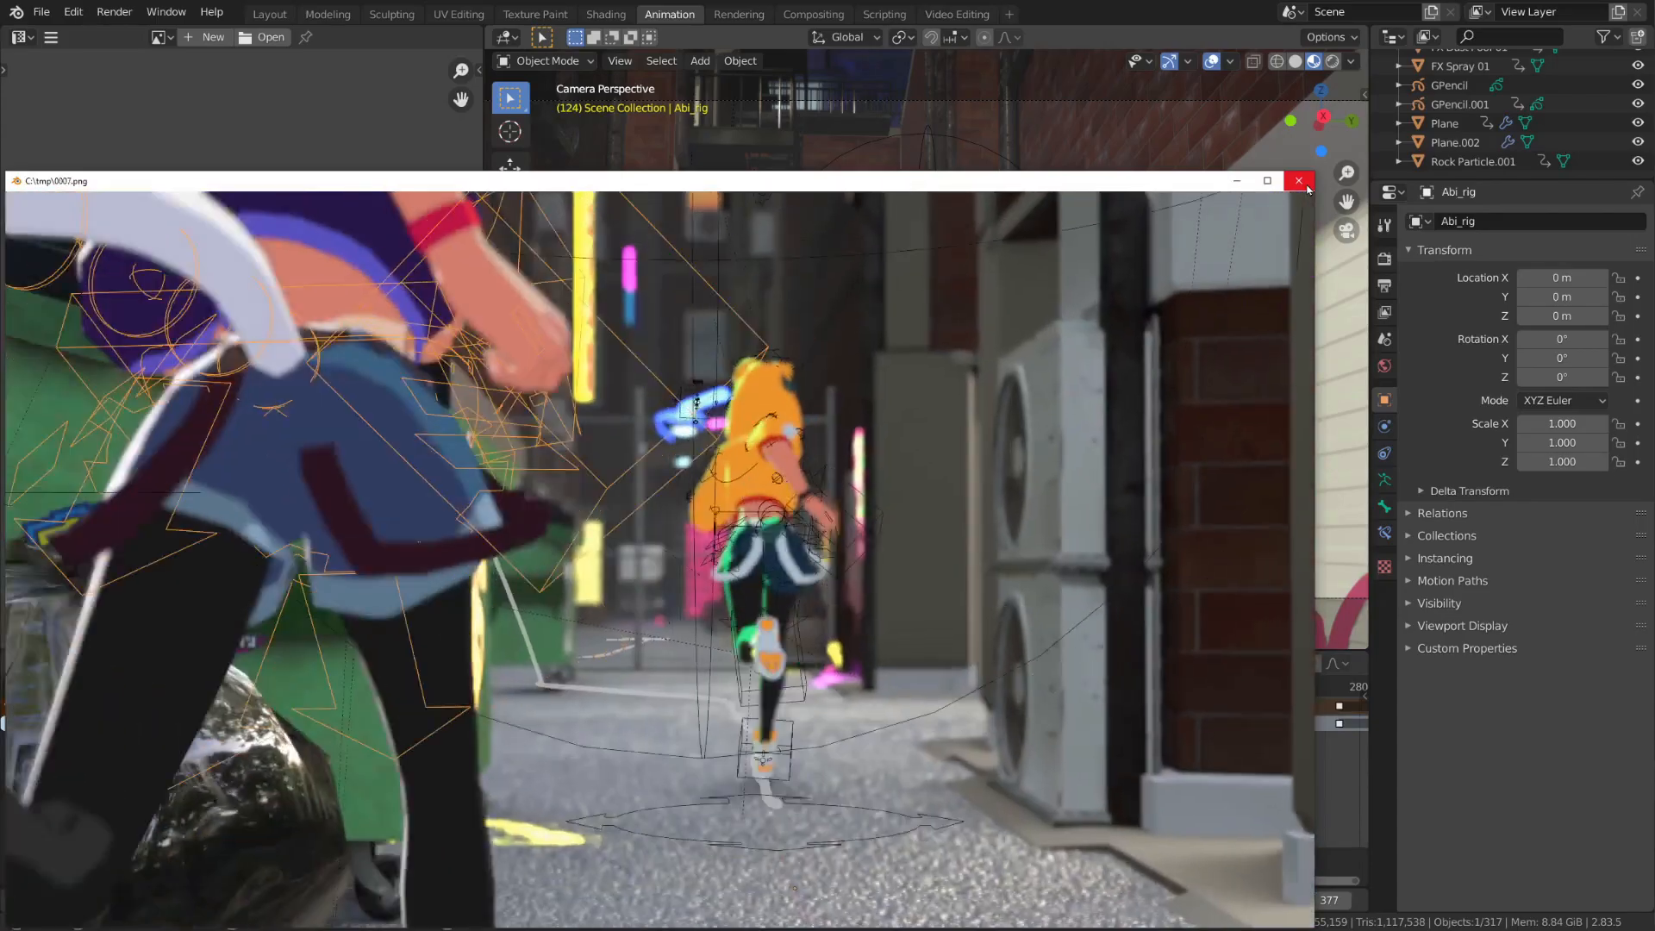
click(1306, 187)
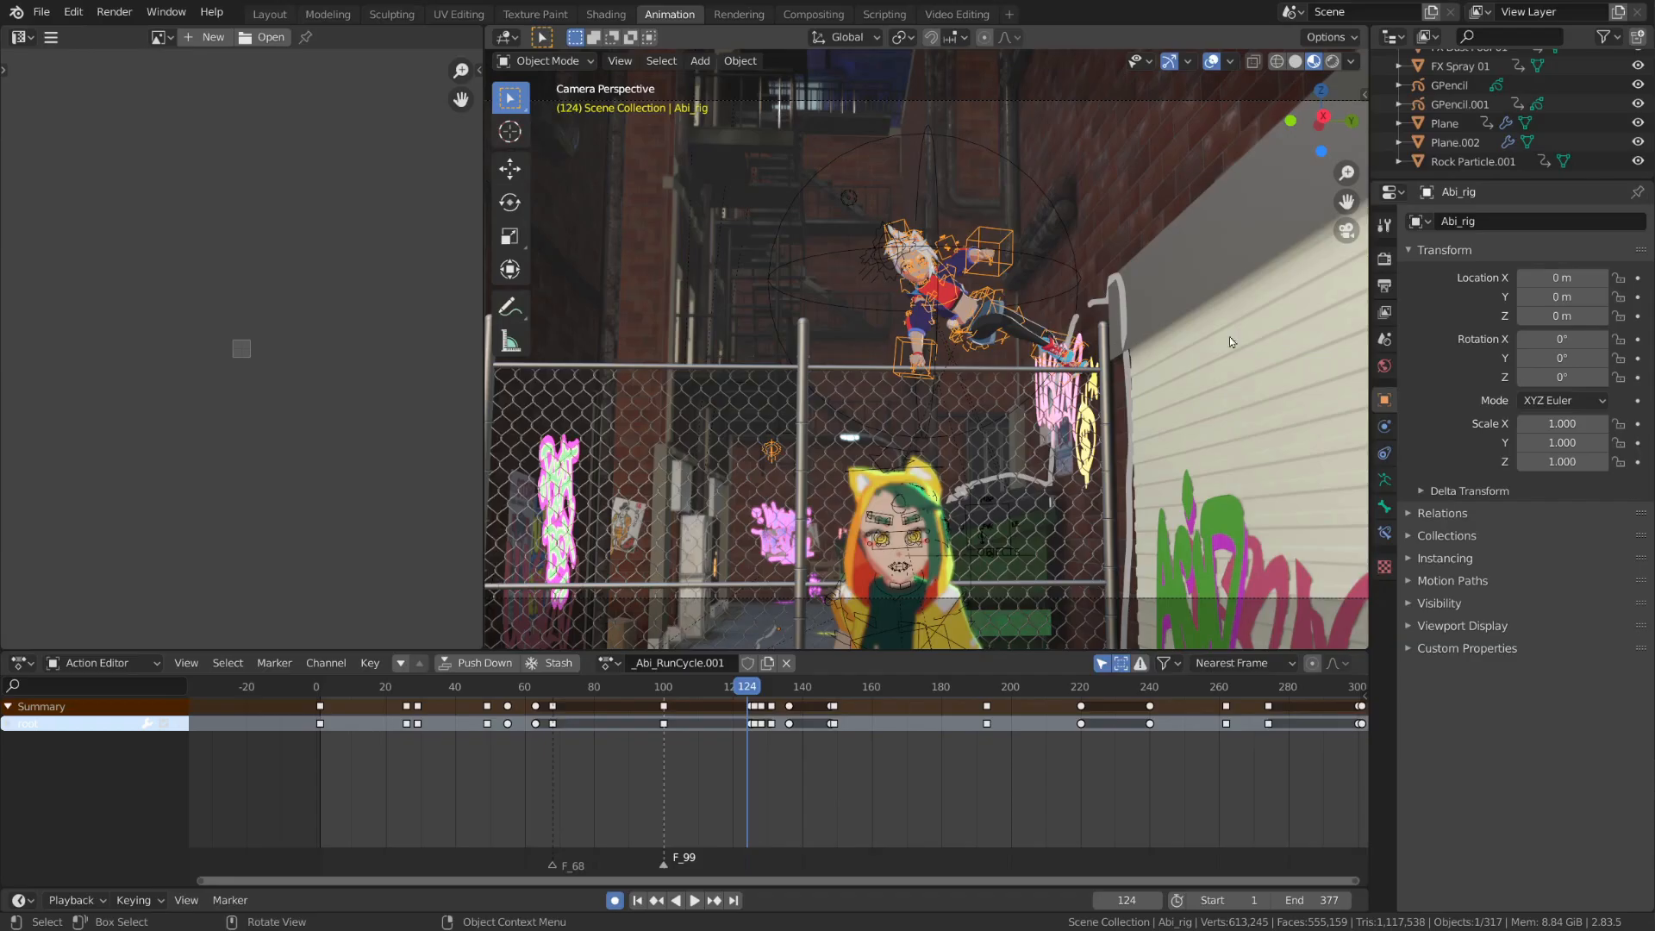
Step: Set the render output location to the Renders folder inside AbiAnim
click(1384, 288)
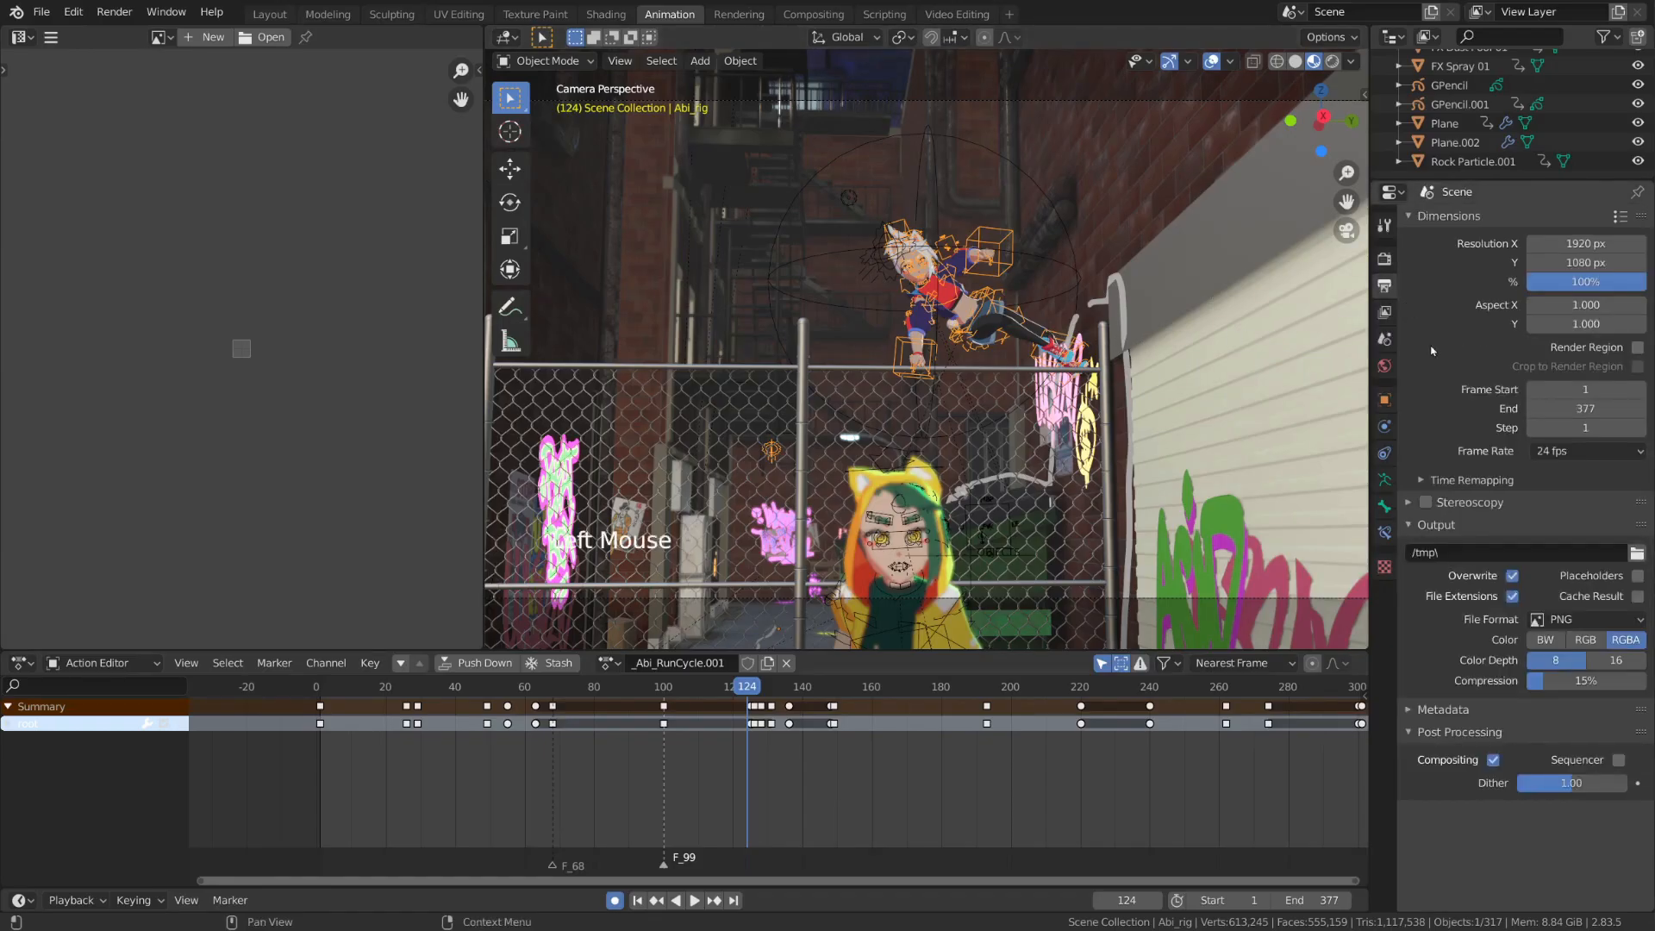
click(1463, 553)
click(1424, 586)
click(1639, 563)
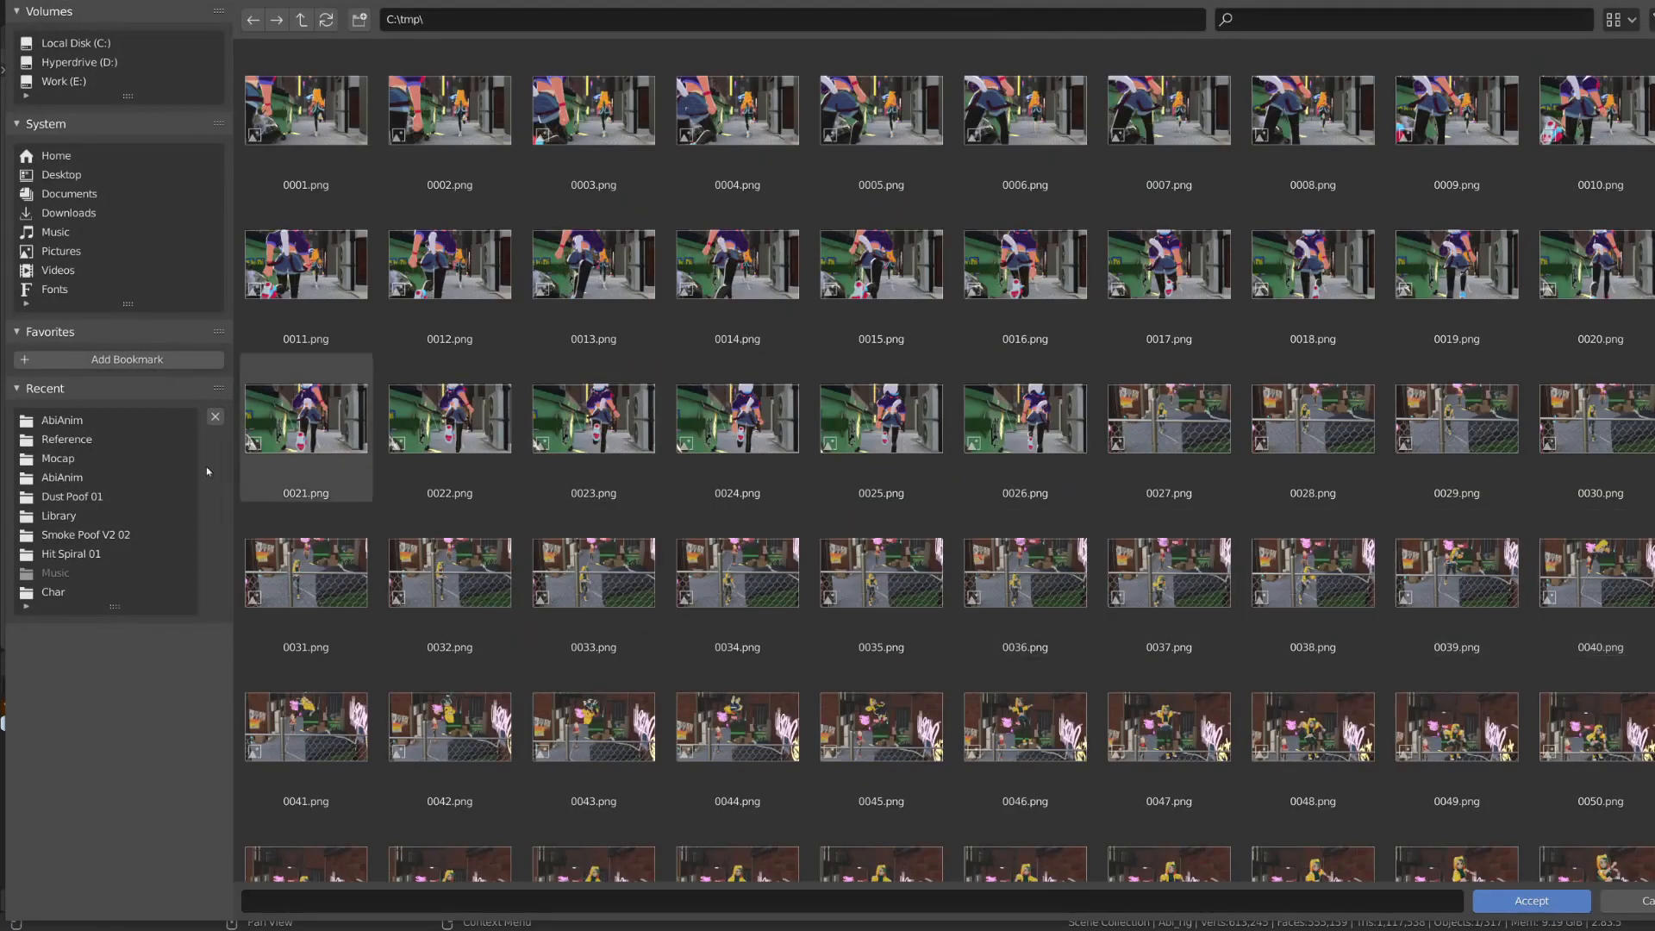
click(87, 422)
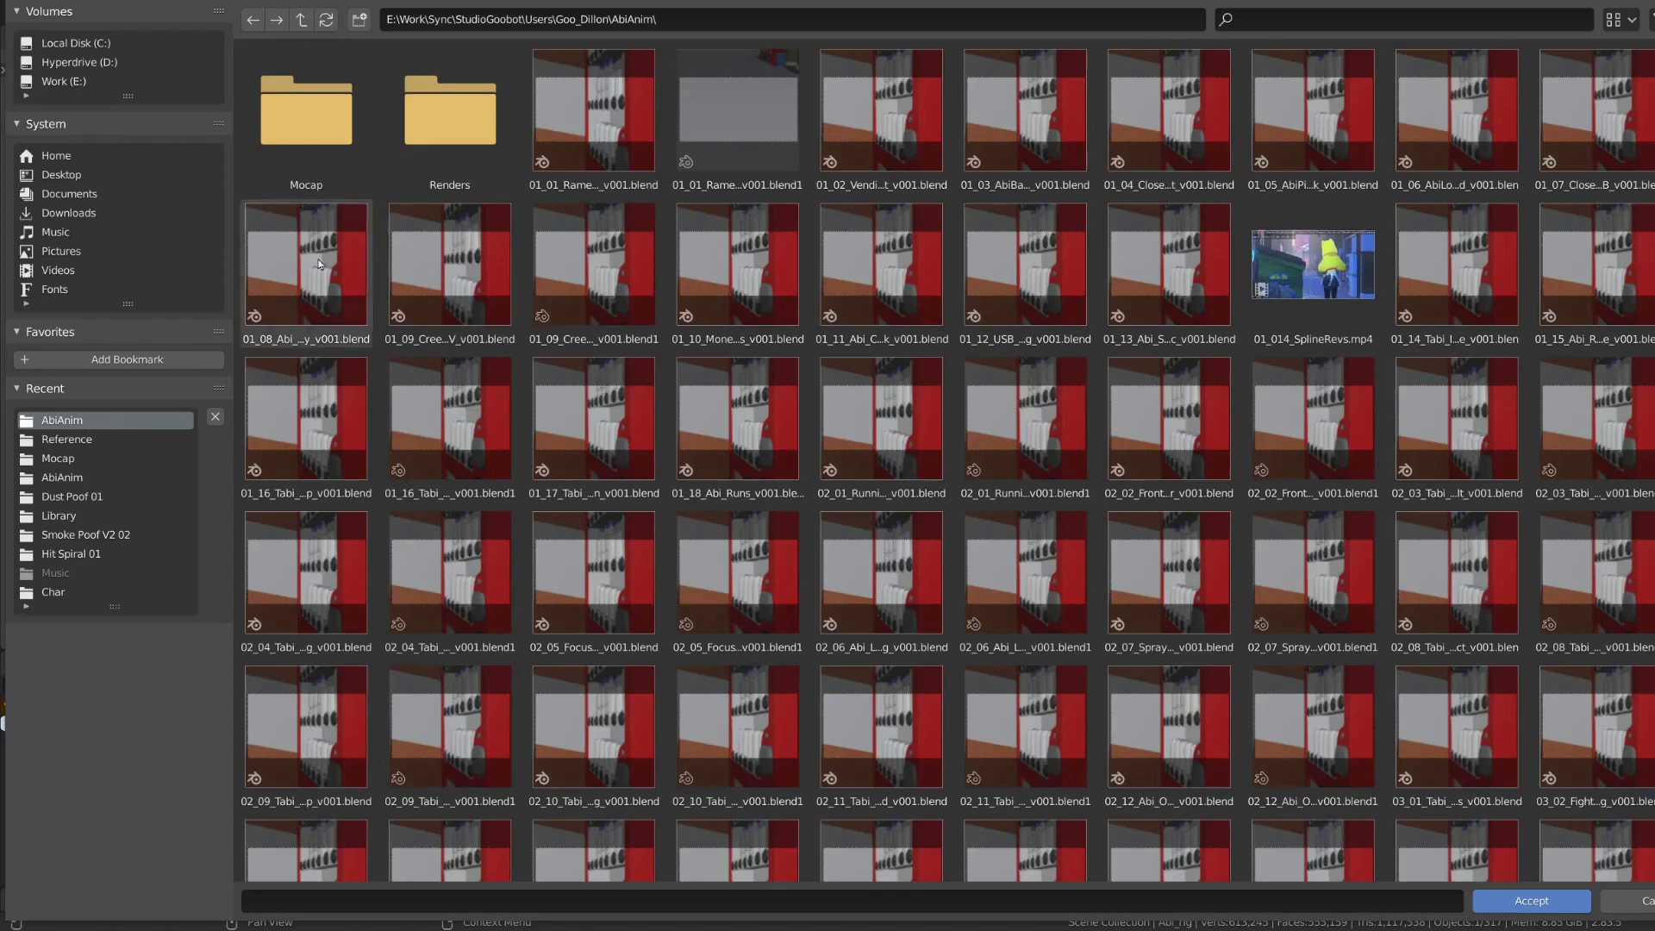
double_click(462, 153)
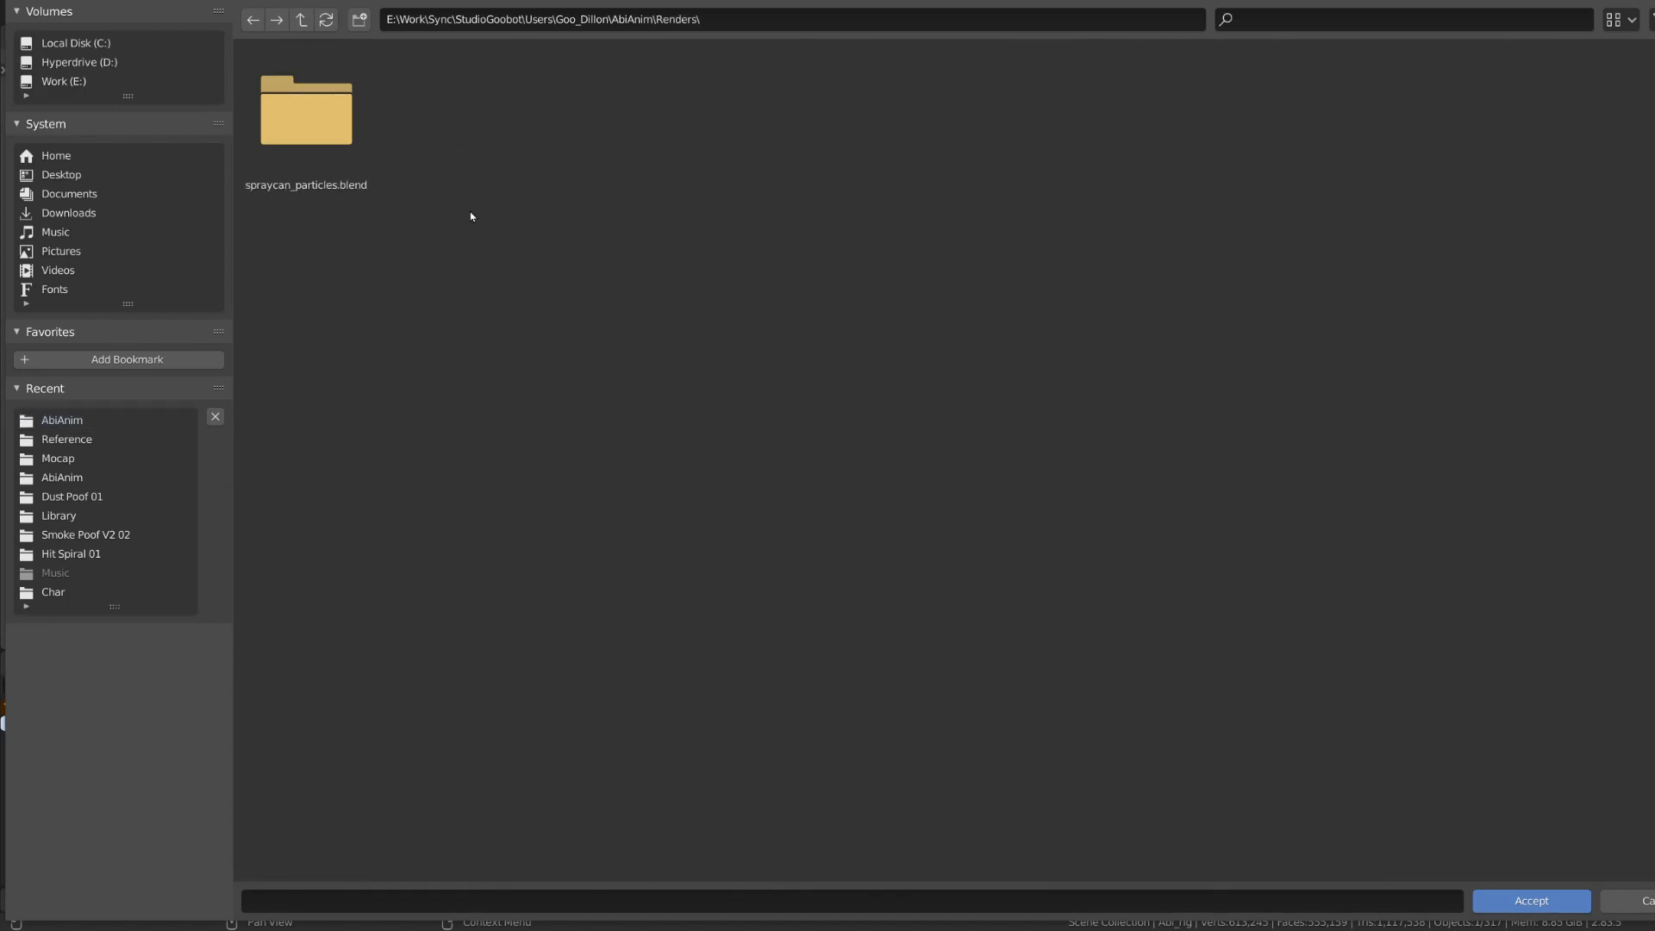
click(1540, 902)
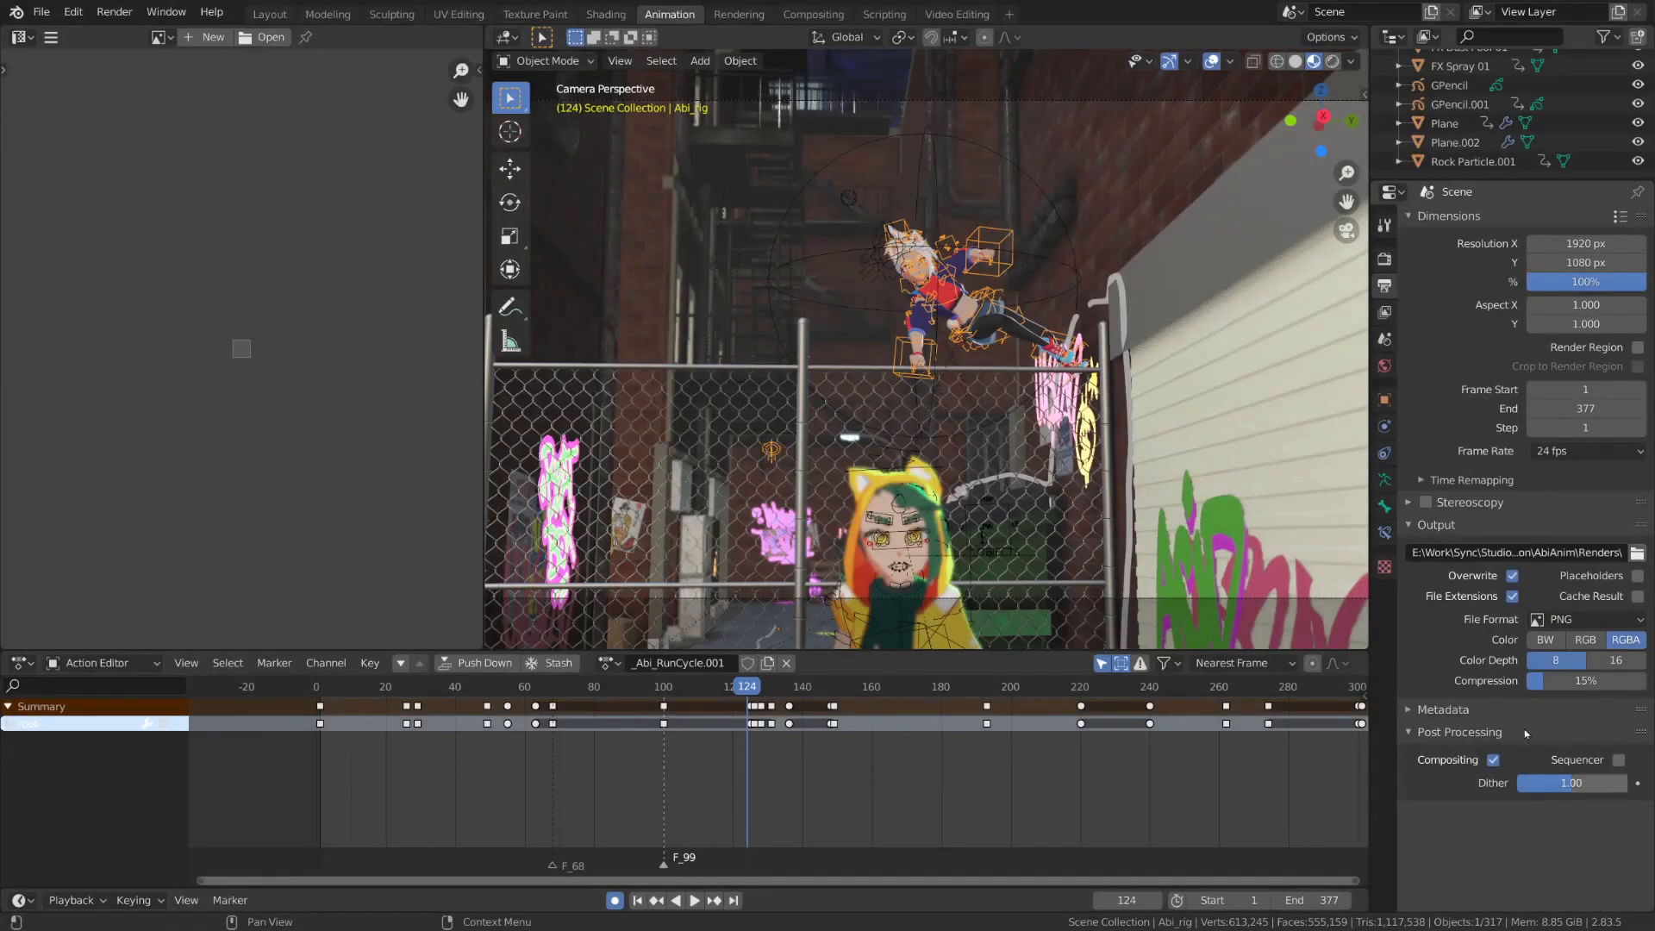
Step: Append the file name Abi_Tabi_Fight to the end of the output path
click(1552, 552)
key(Right)
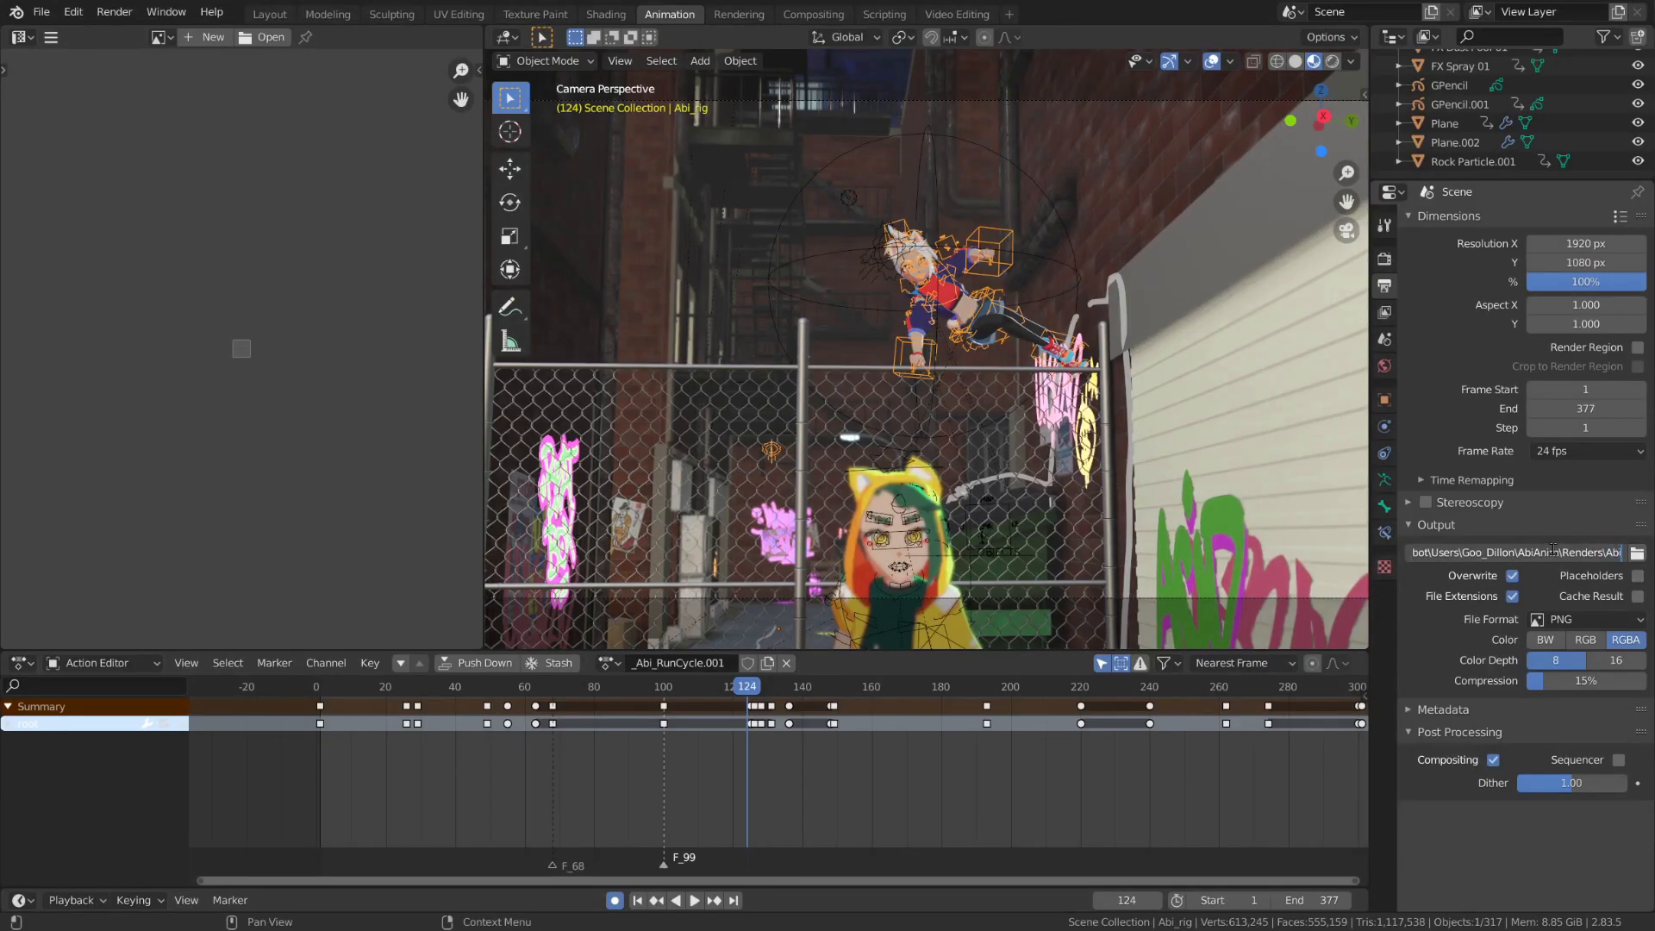
text(Abi_Tabi_Fight)
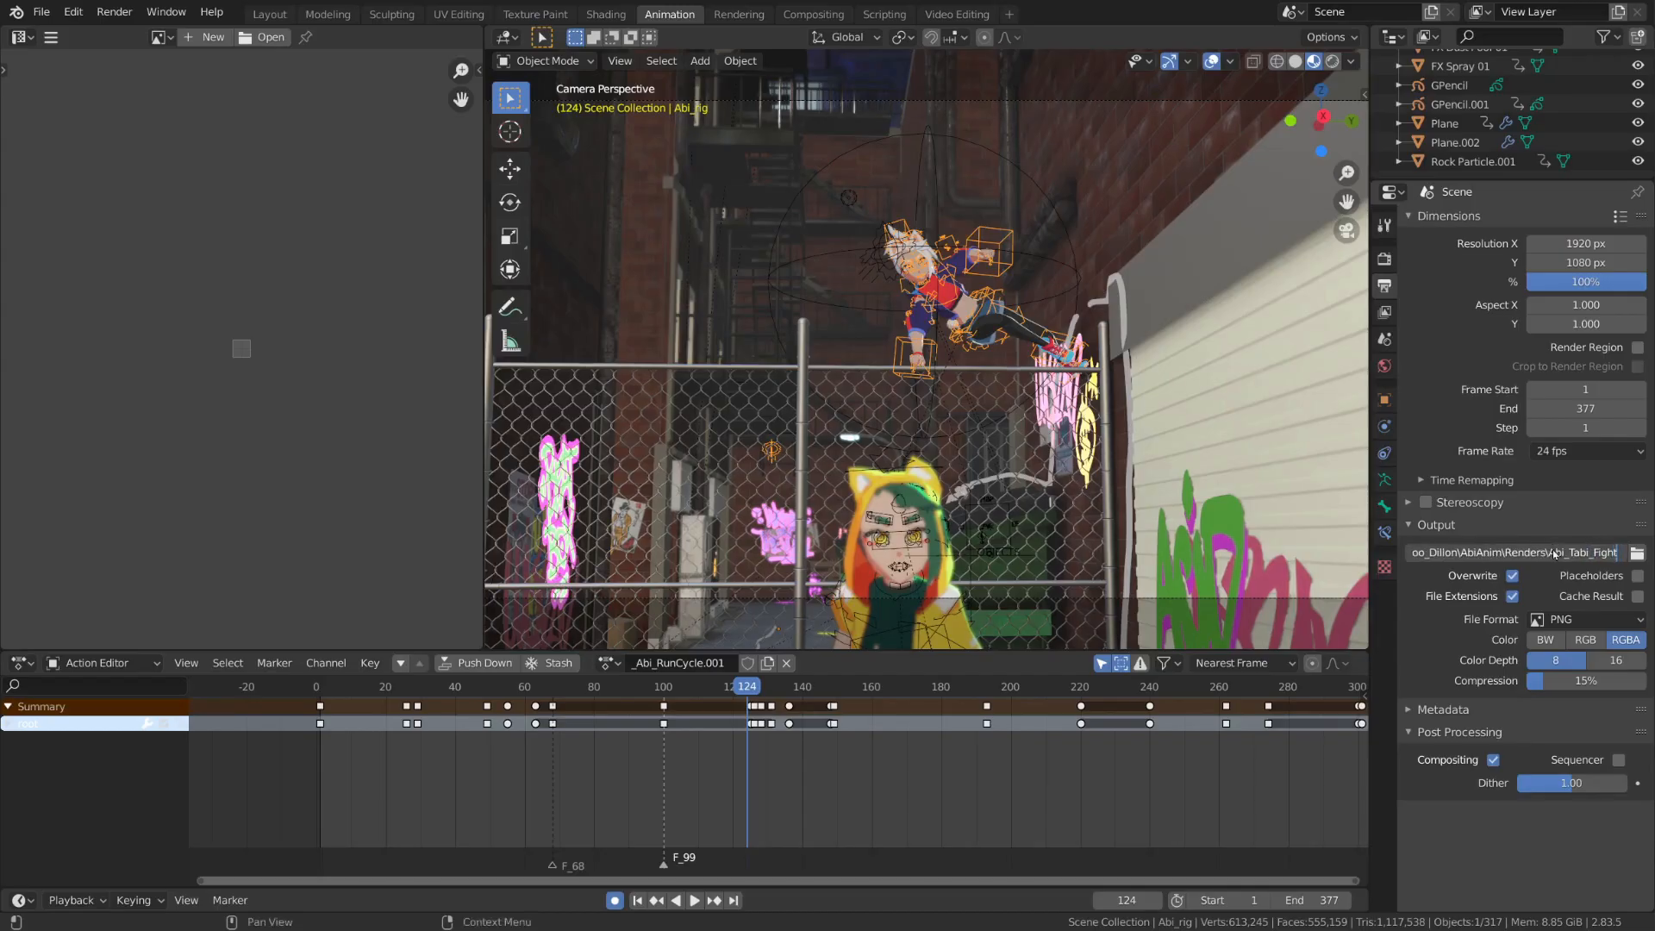
key(Return)
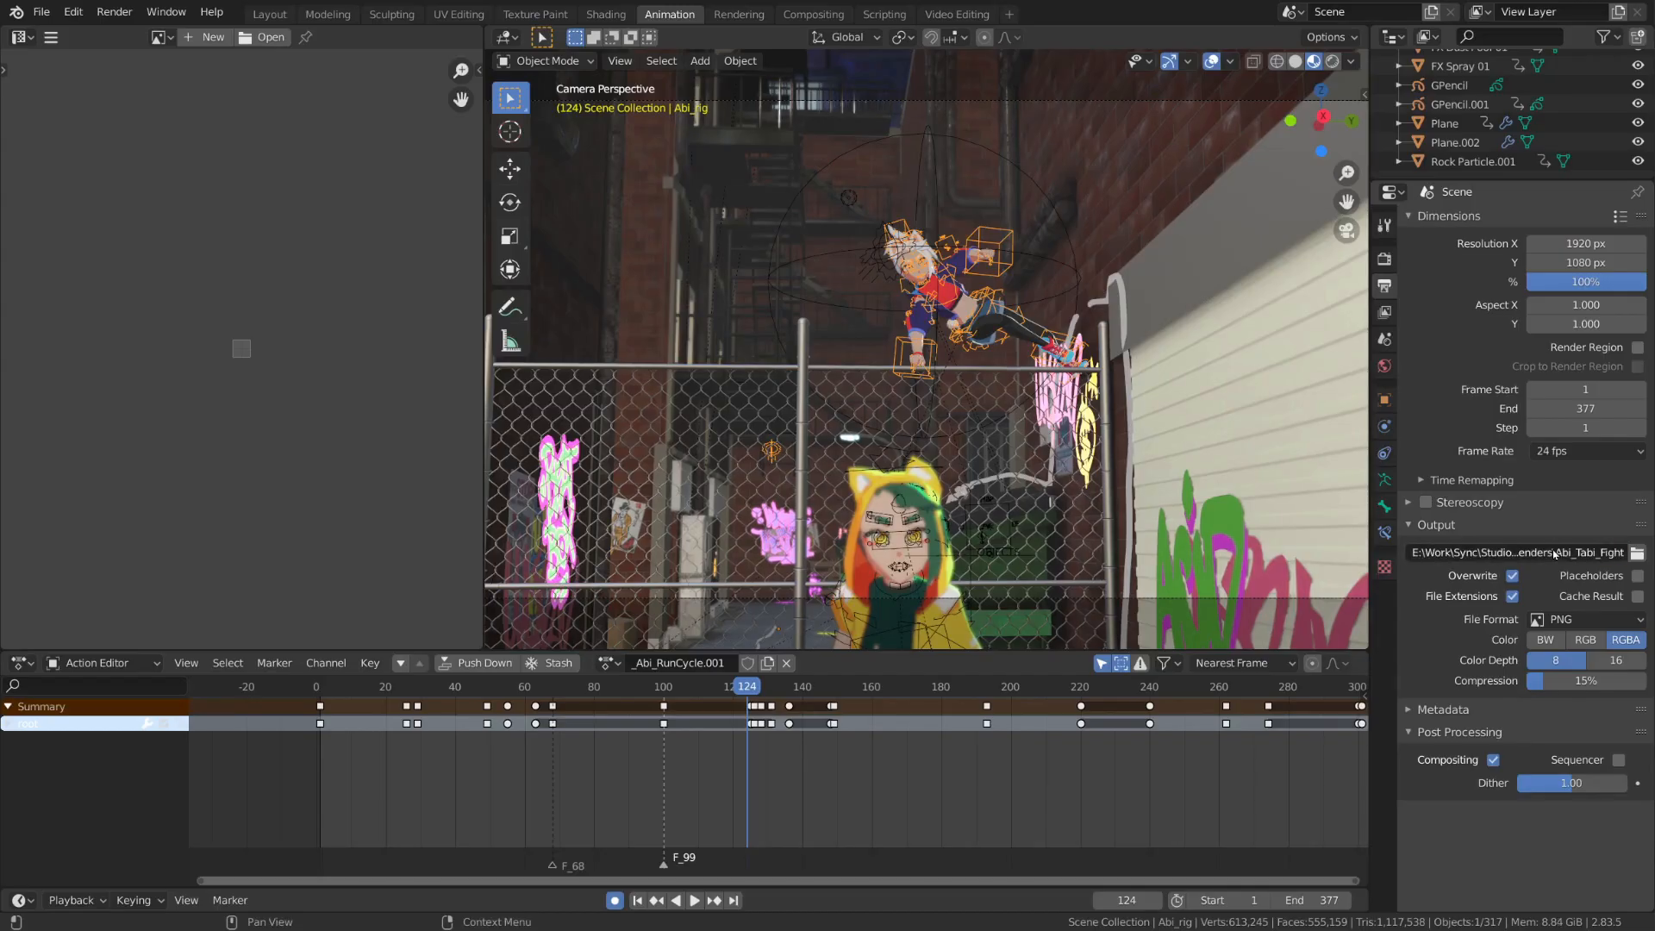
Step: Set the output file format to FFmpeg video with an MPEG-4 container
click(1576, 620)
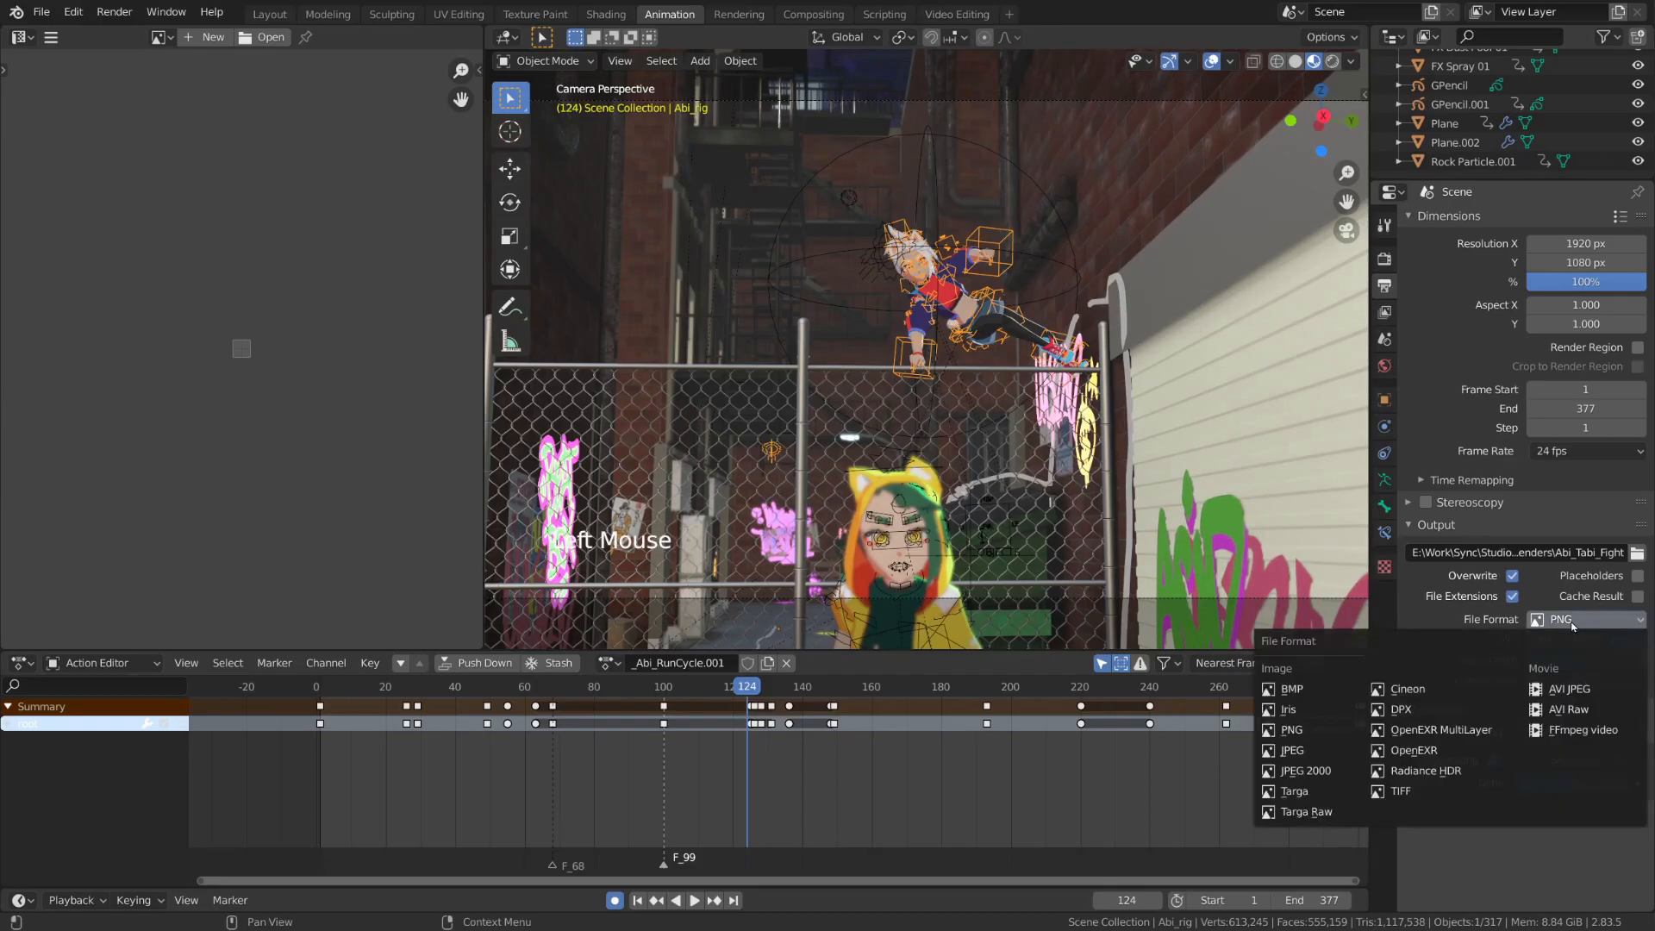
click(1586, 730)
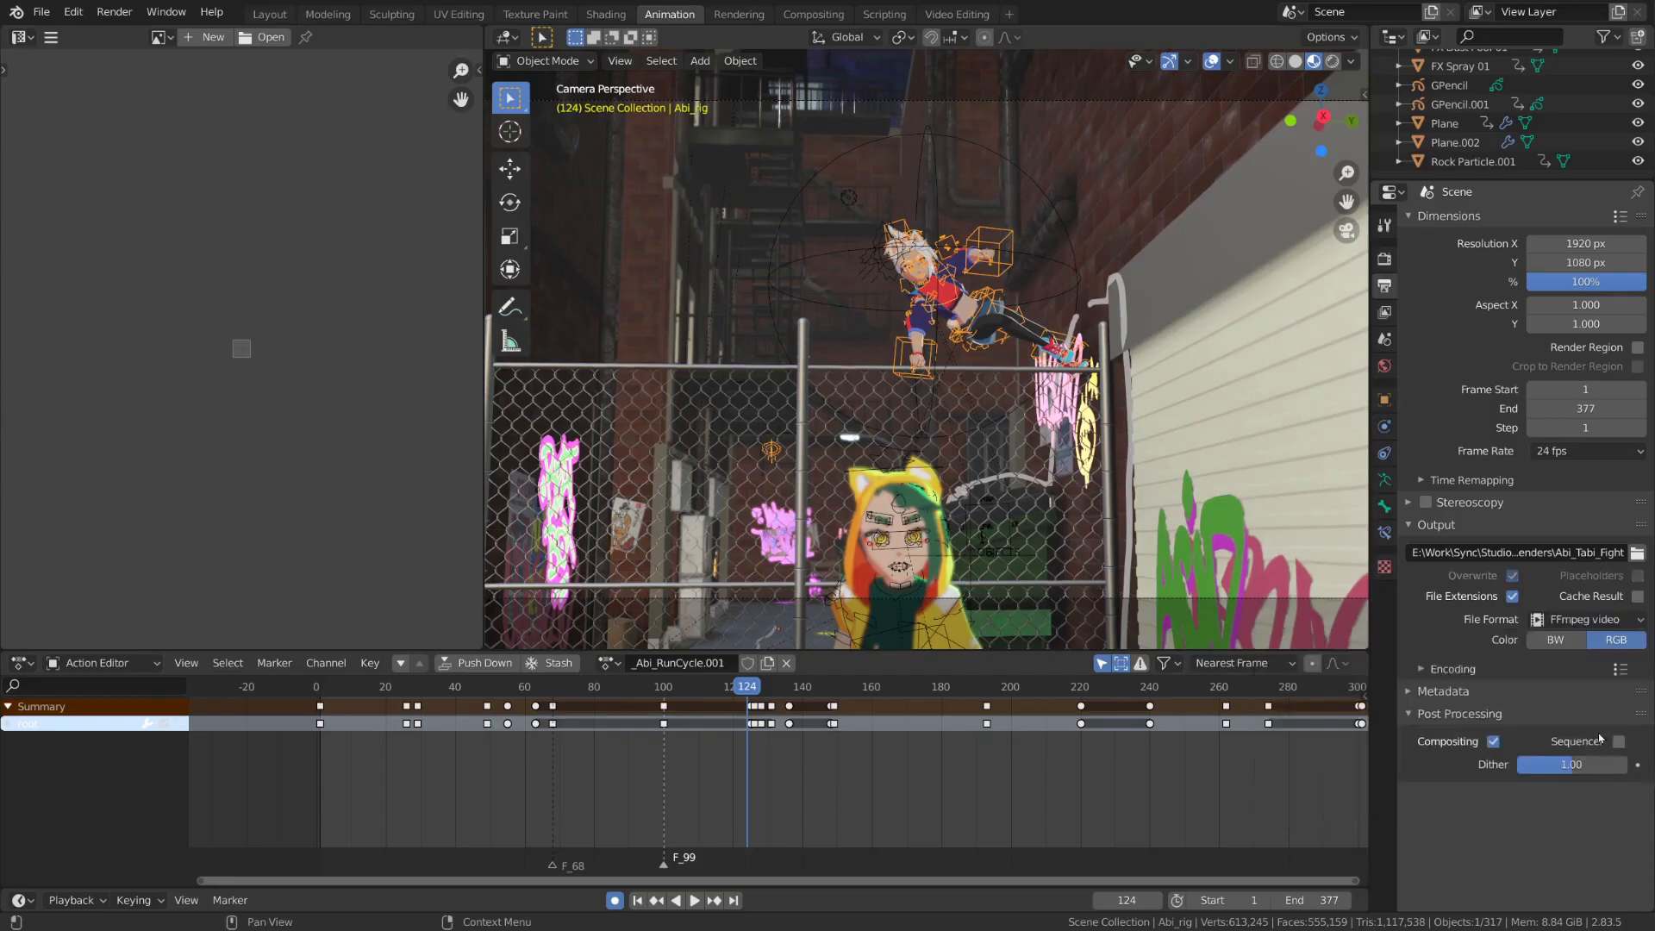
click(1457, 669)
click(1582, 696)
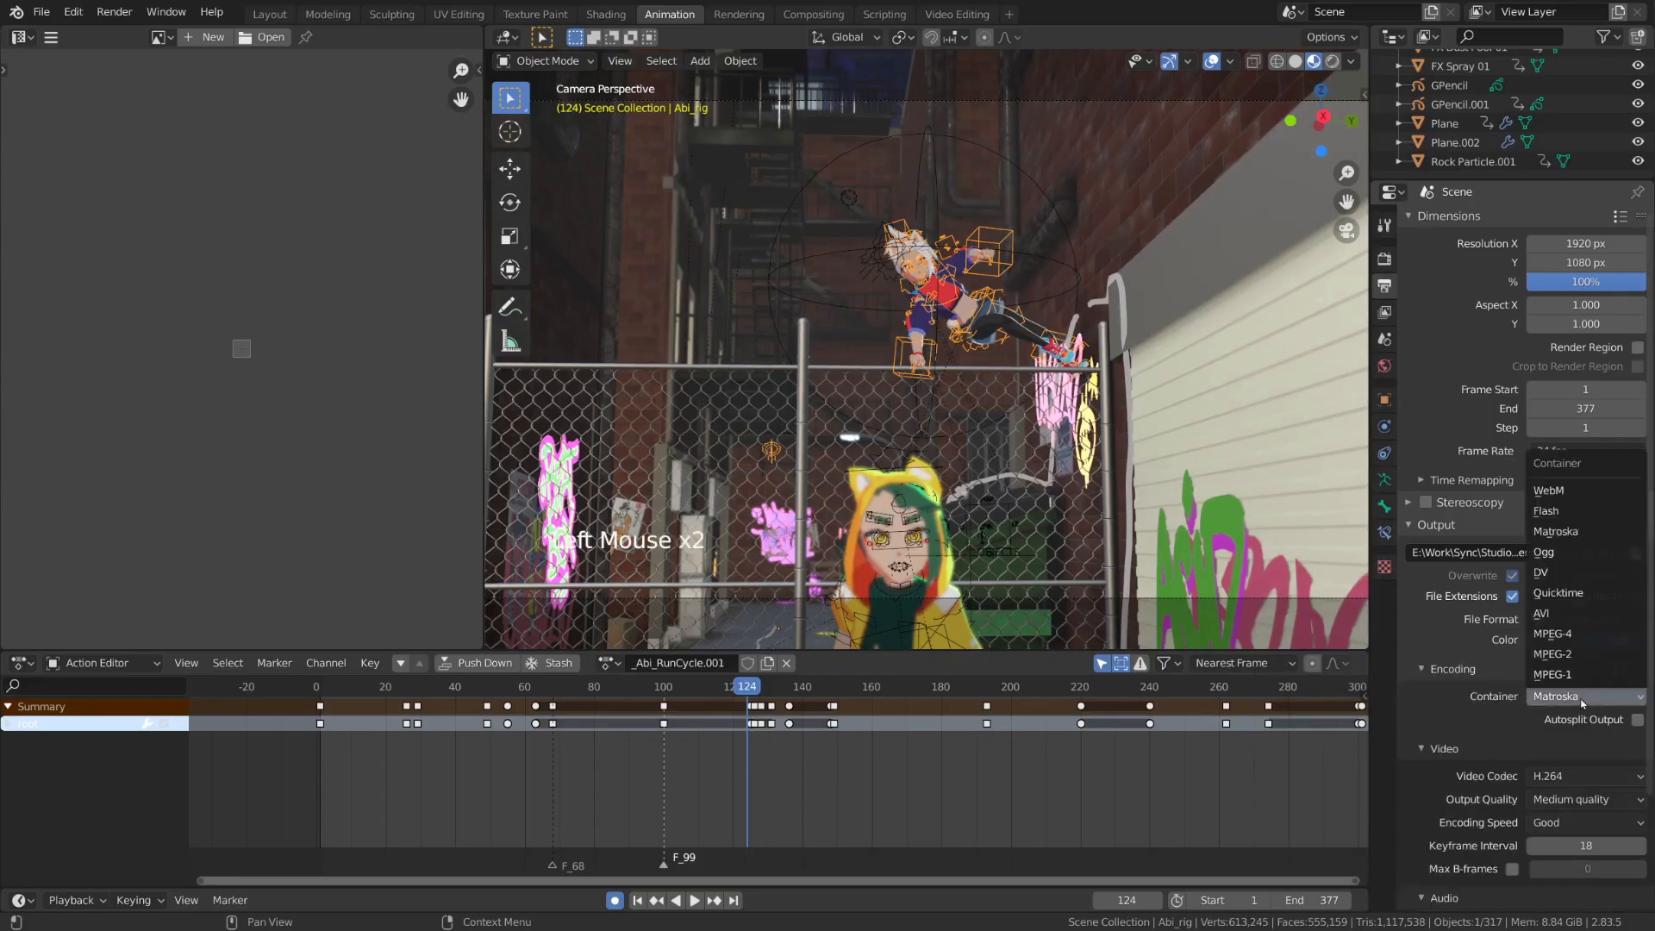
click(1584, 633)
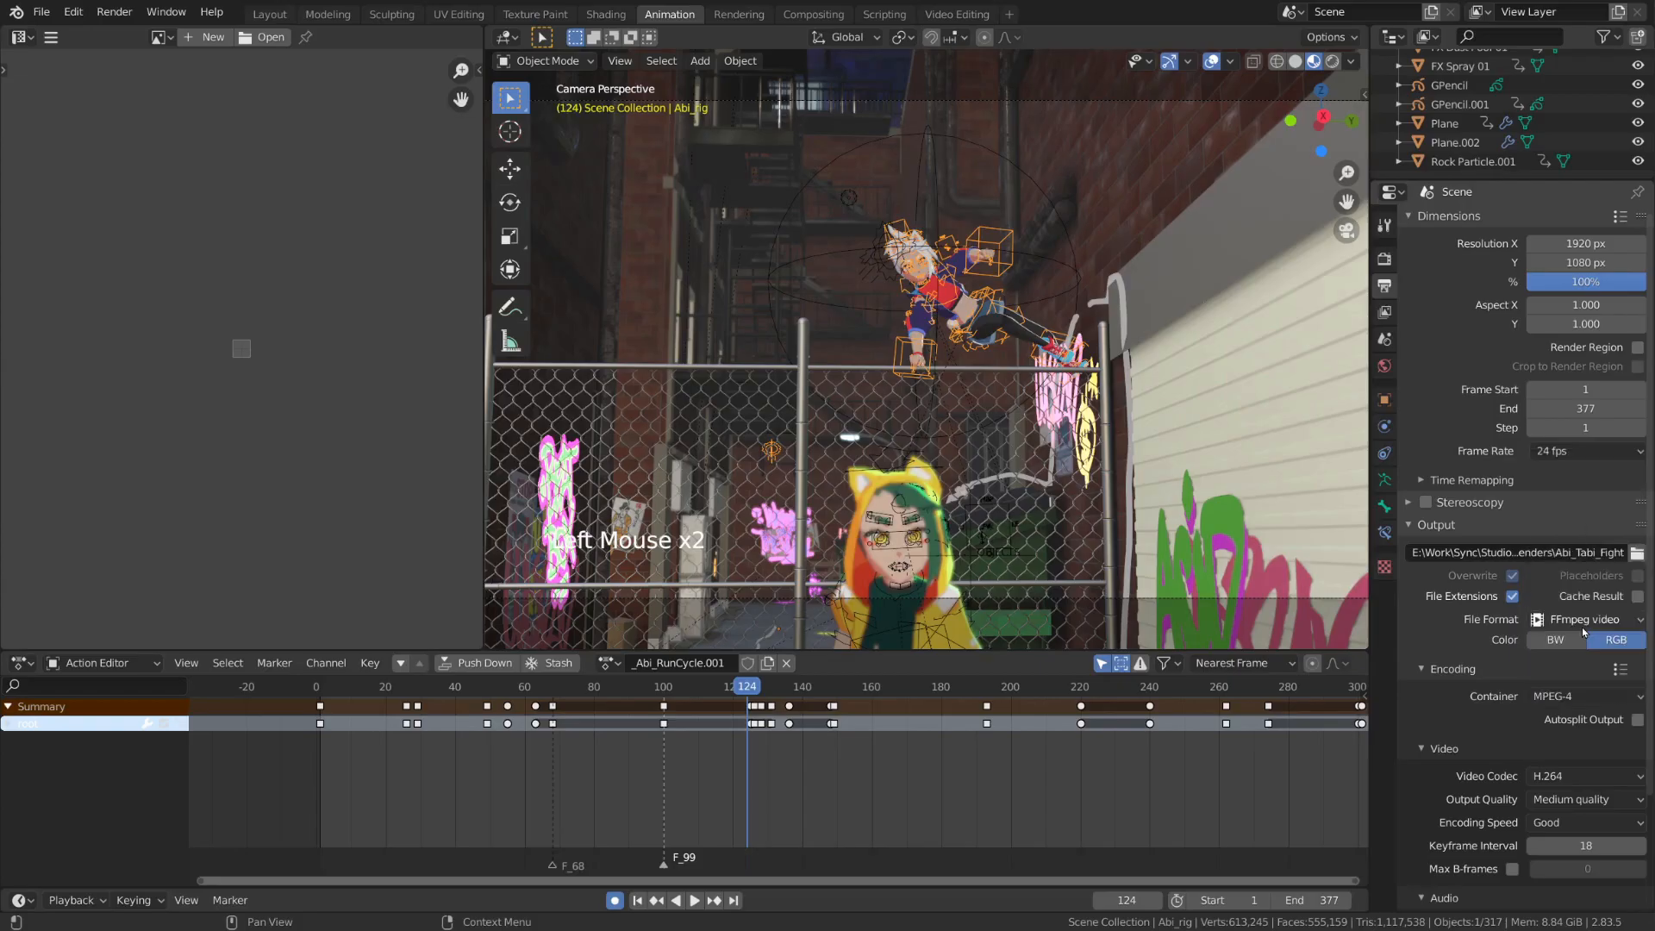
Step: Set the audio codec of the video output to AAC
scroll(1586, 714, down, 4)
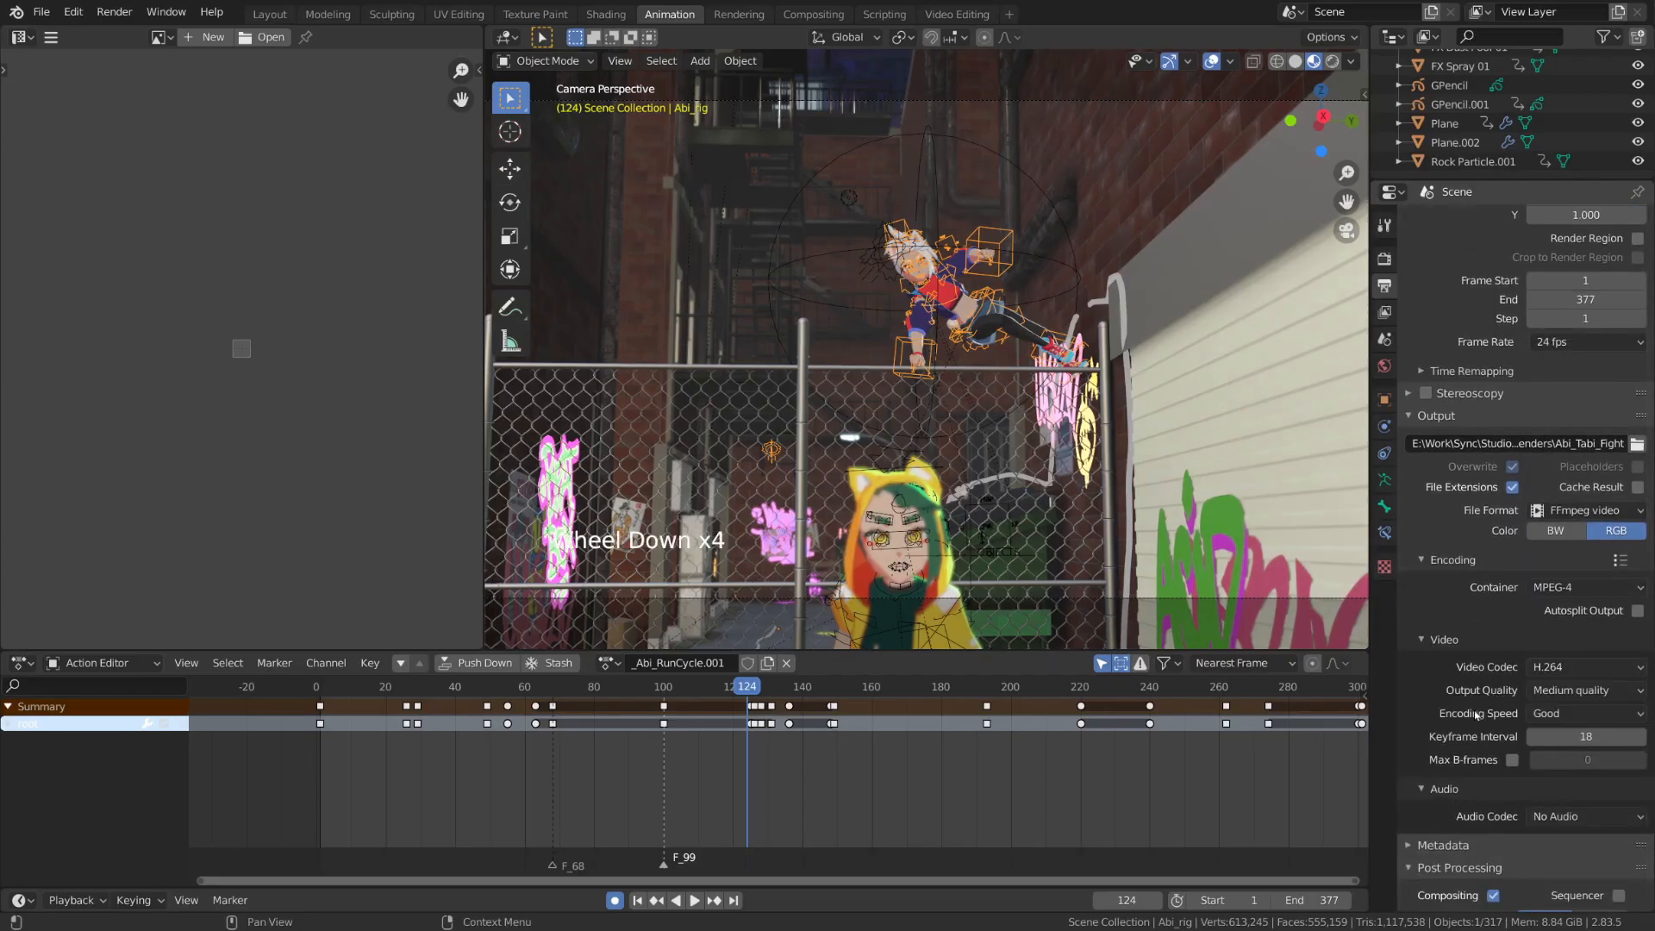
scroll(1474, 721, down, 2)
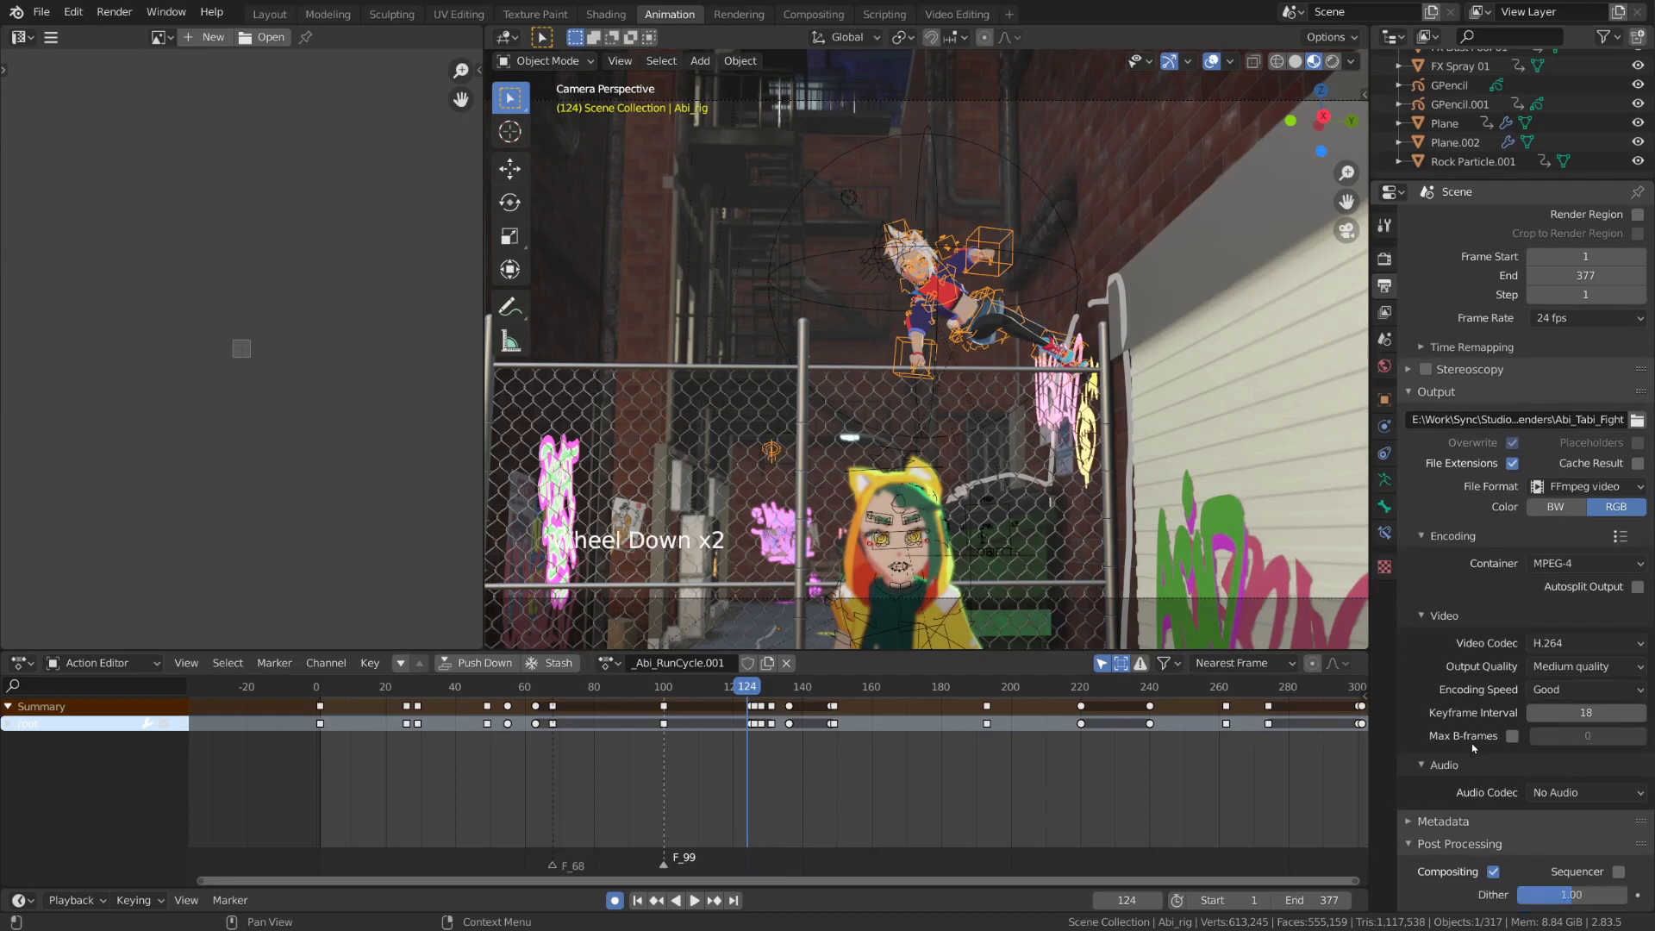
click(1584, 792)
click(1574, 750)
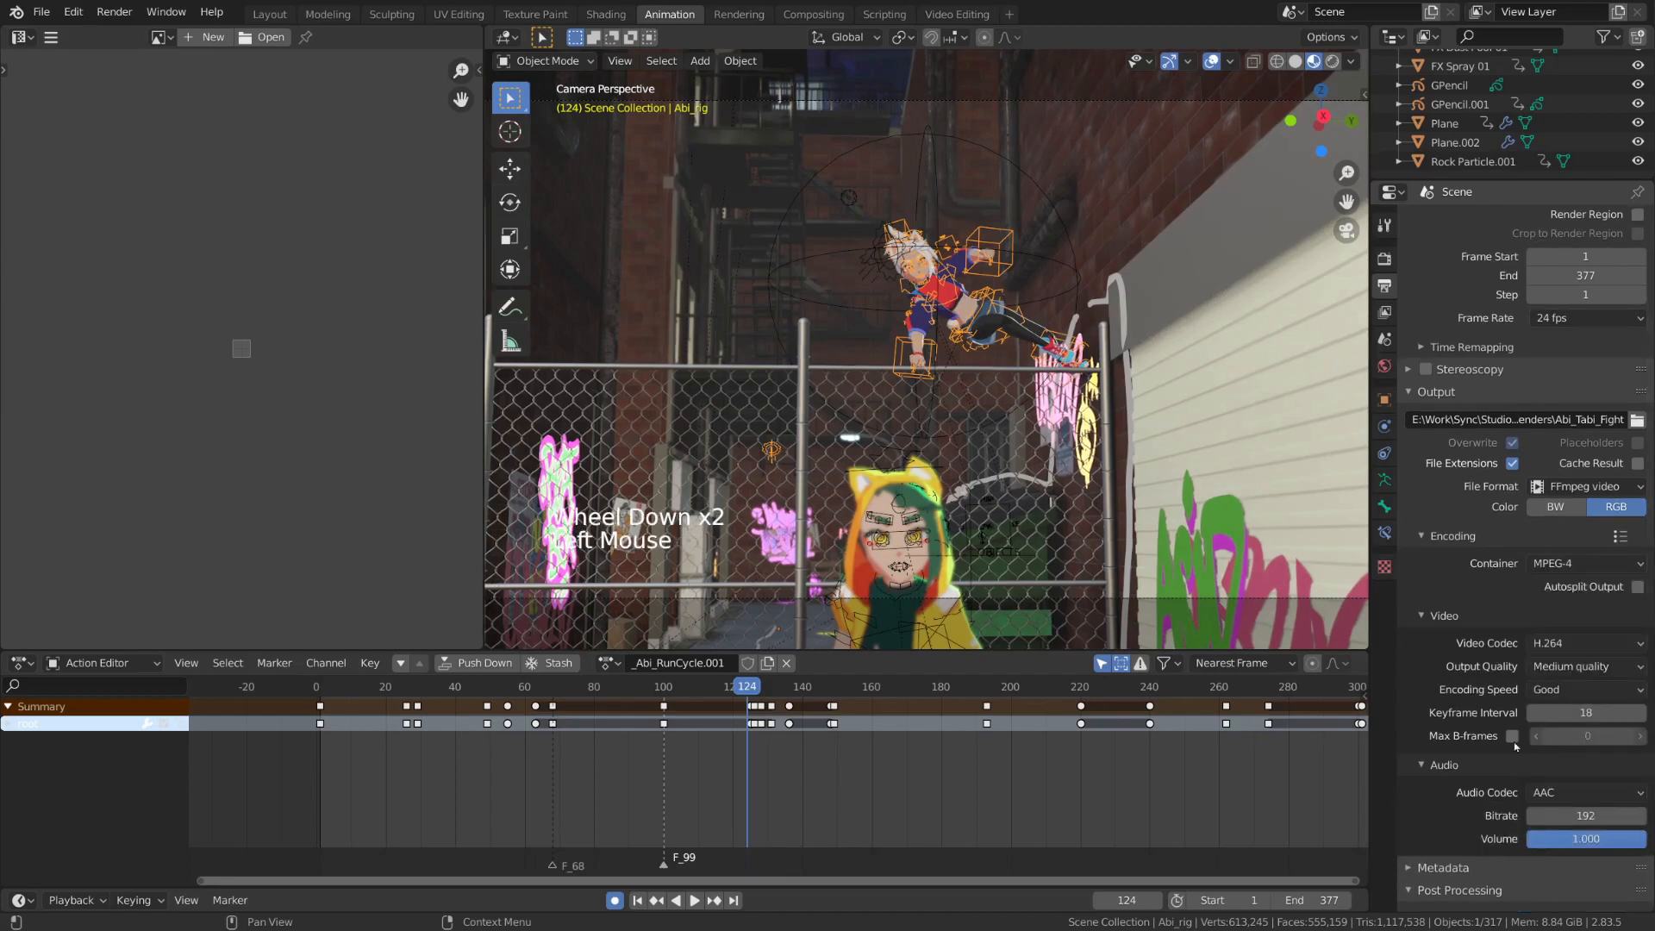
scroll(1489, 766, down, 1)
scroll(1474, 776, down, 3)
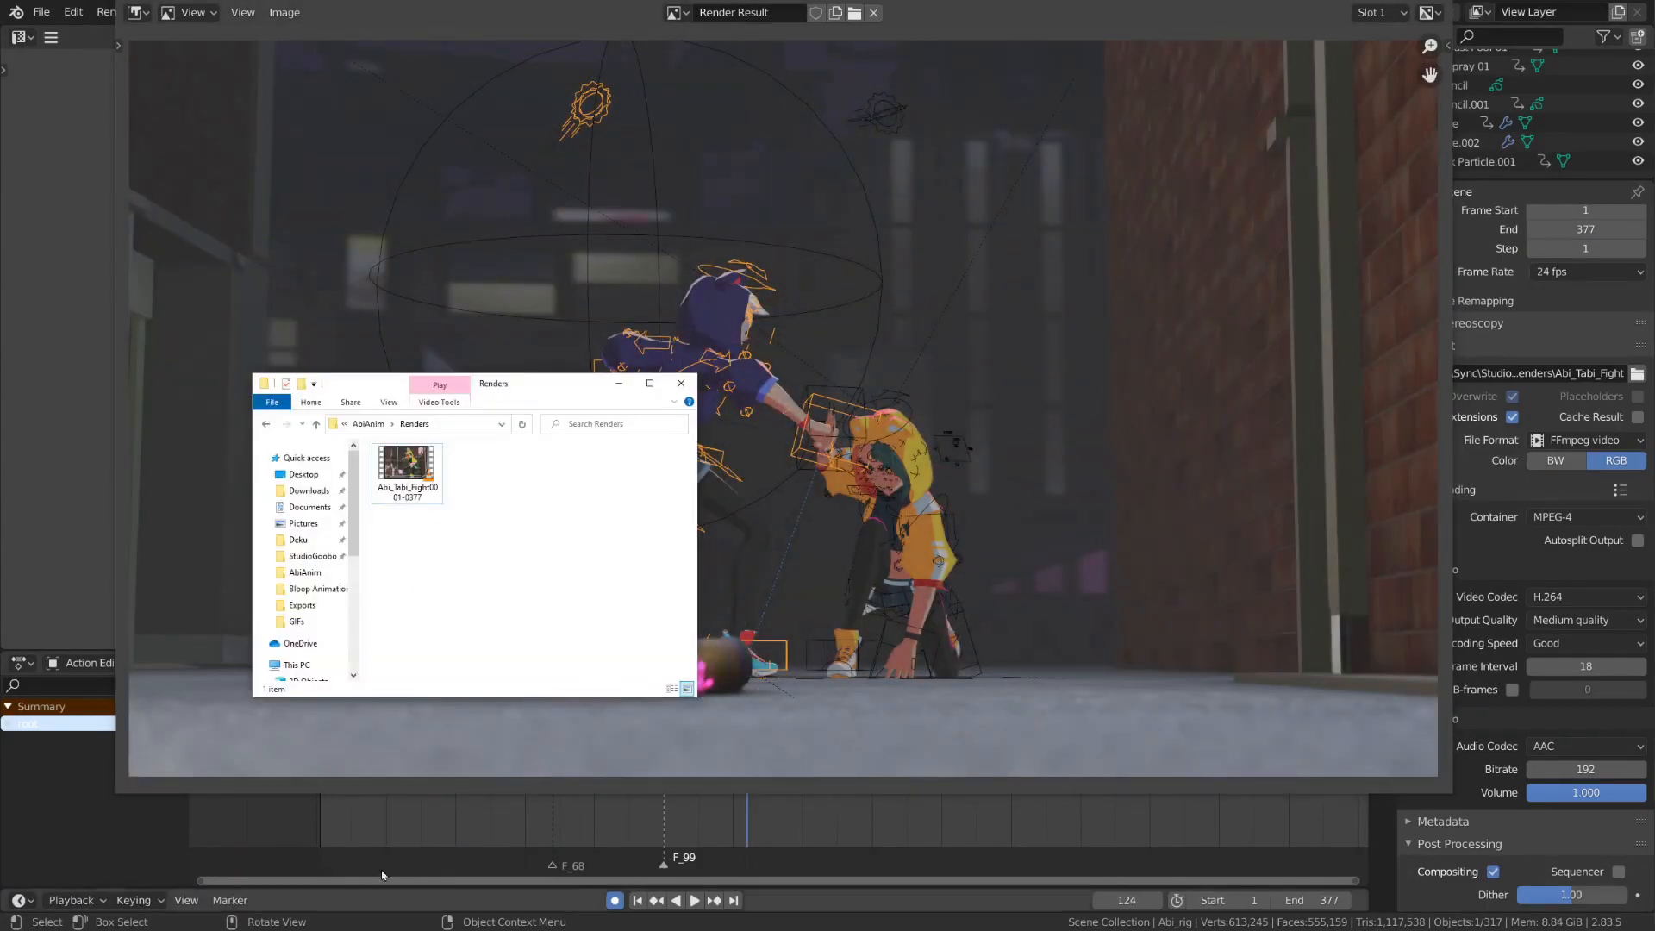
Step: Check the rendered Abi_Tabi_Fight video in the Renders folder and close the render result window
click(407, 484)
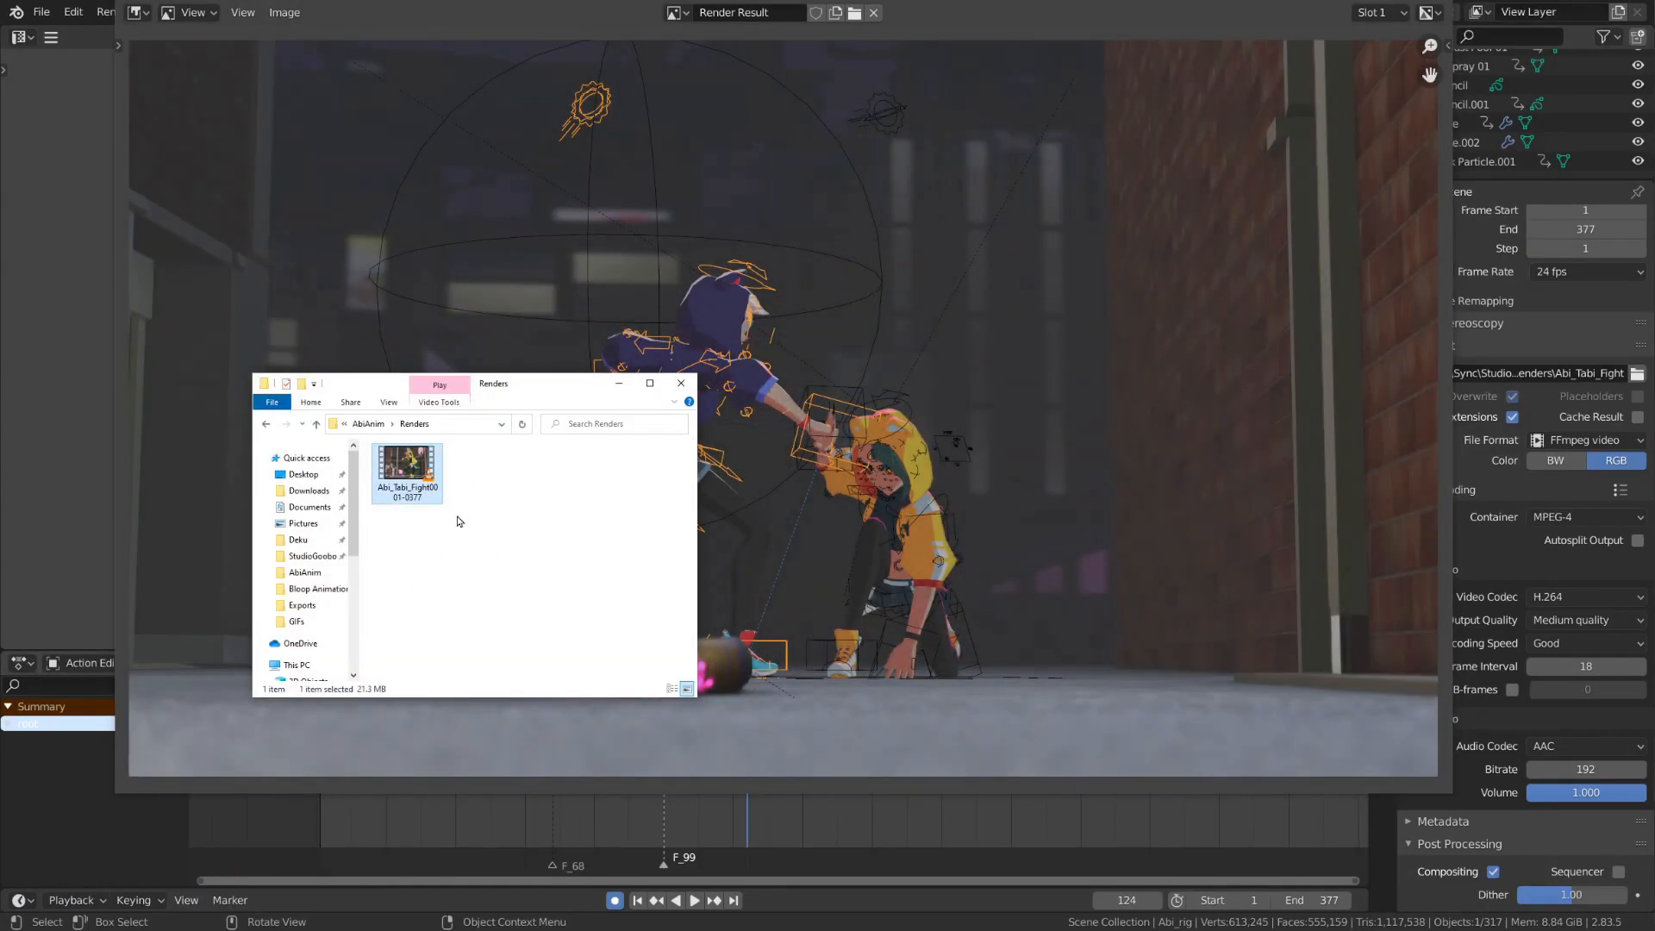
click(953, 310)
click(1431, 1)
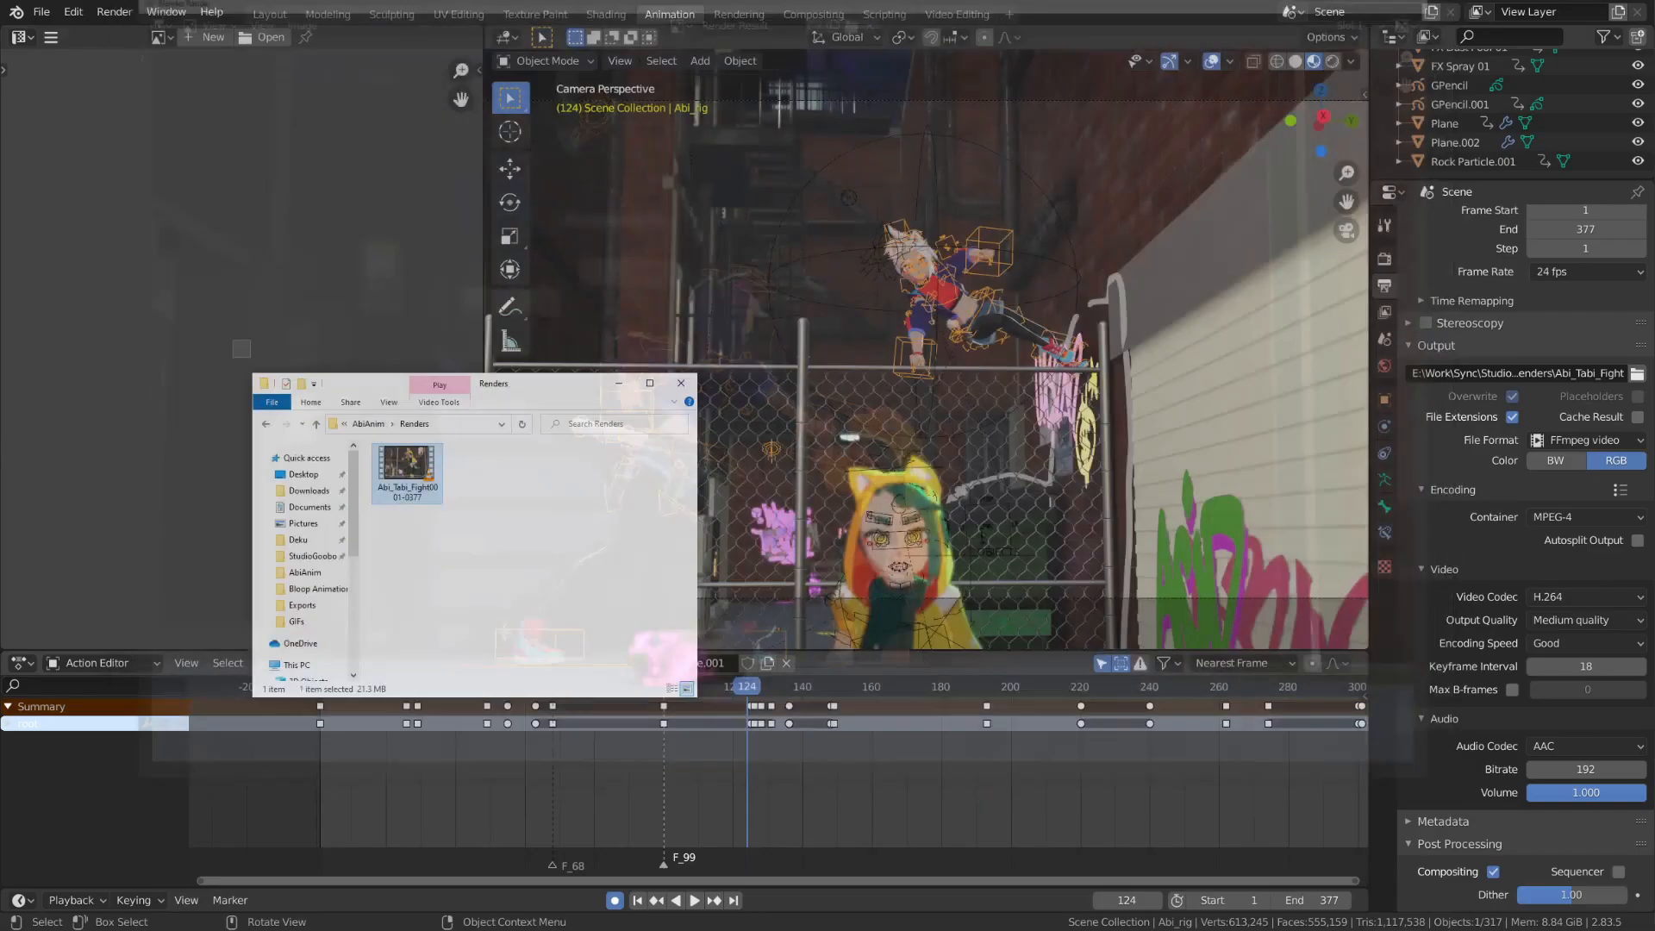
click(1030, 144)
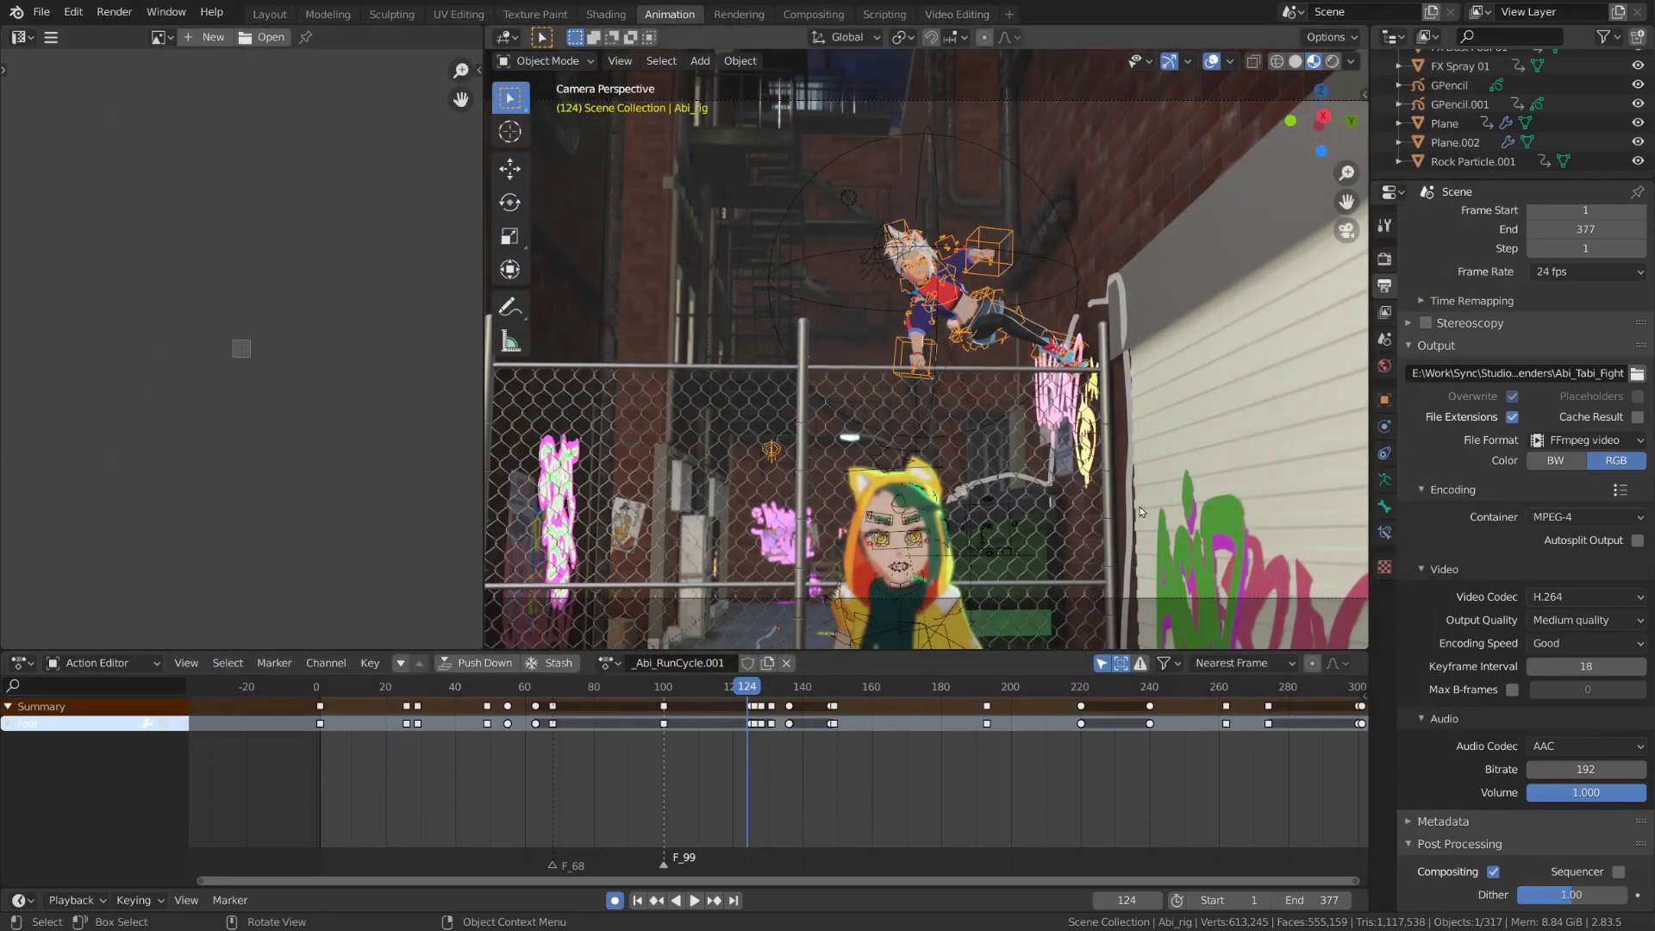
Step: Try a Resolution X of 720 px and restore it to 1920 px
scroll(1532, 494, up, 12)
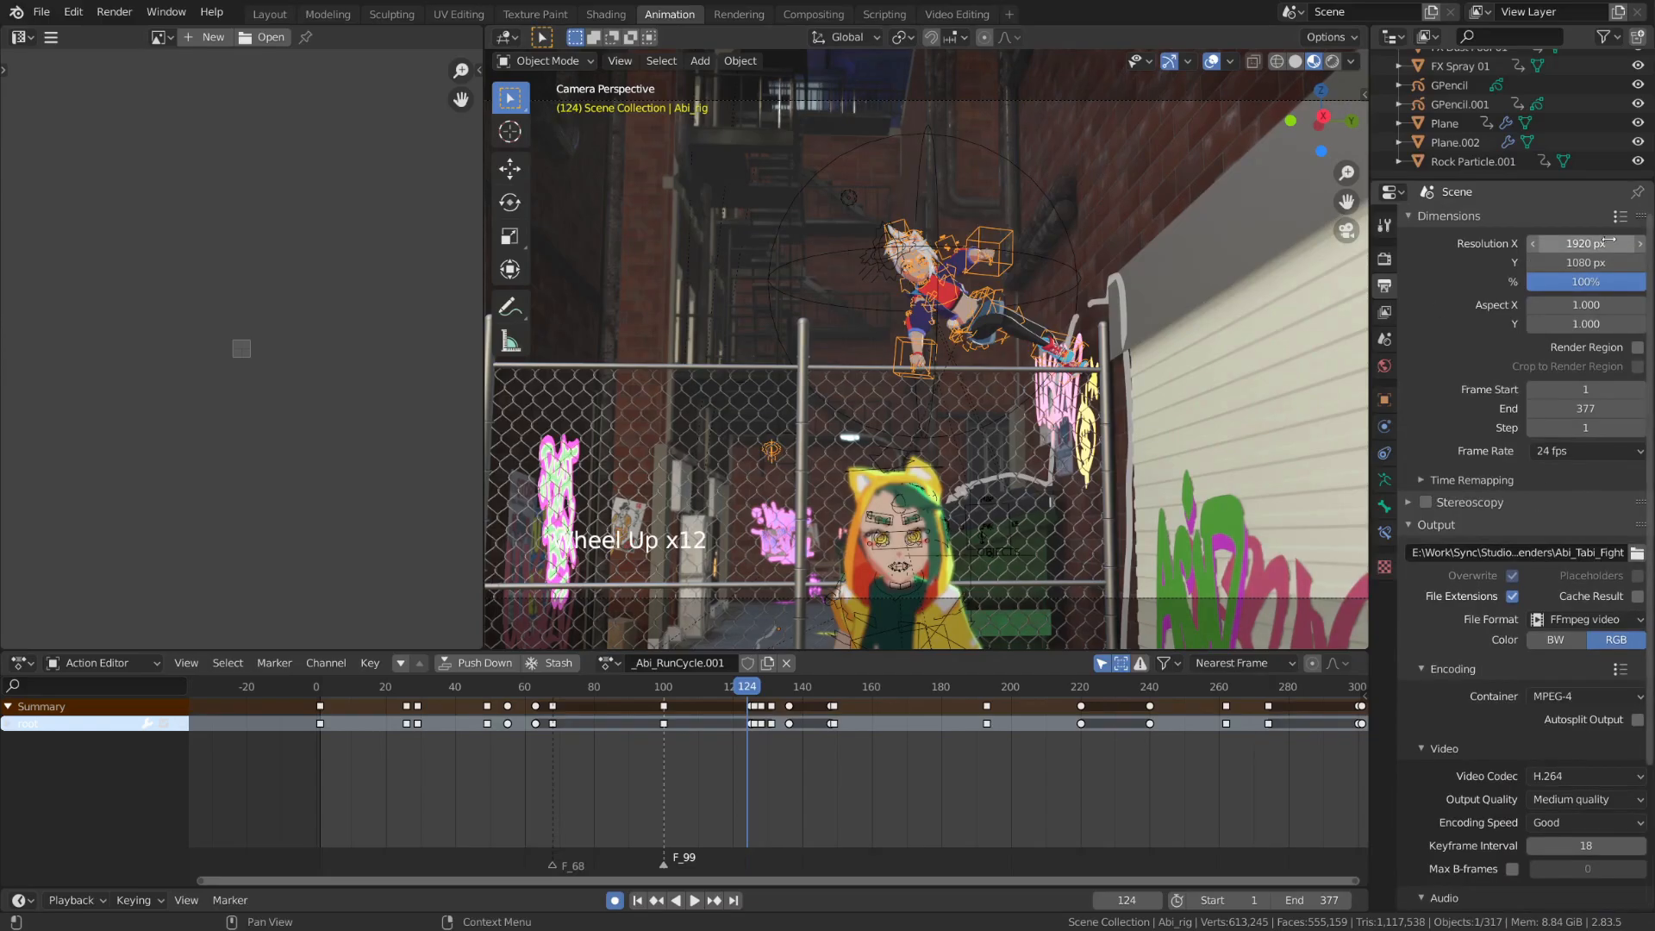
click(1608, 243)
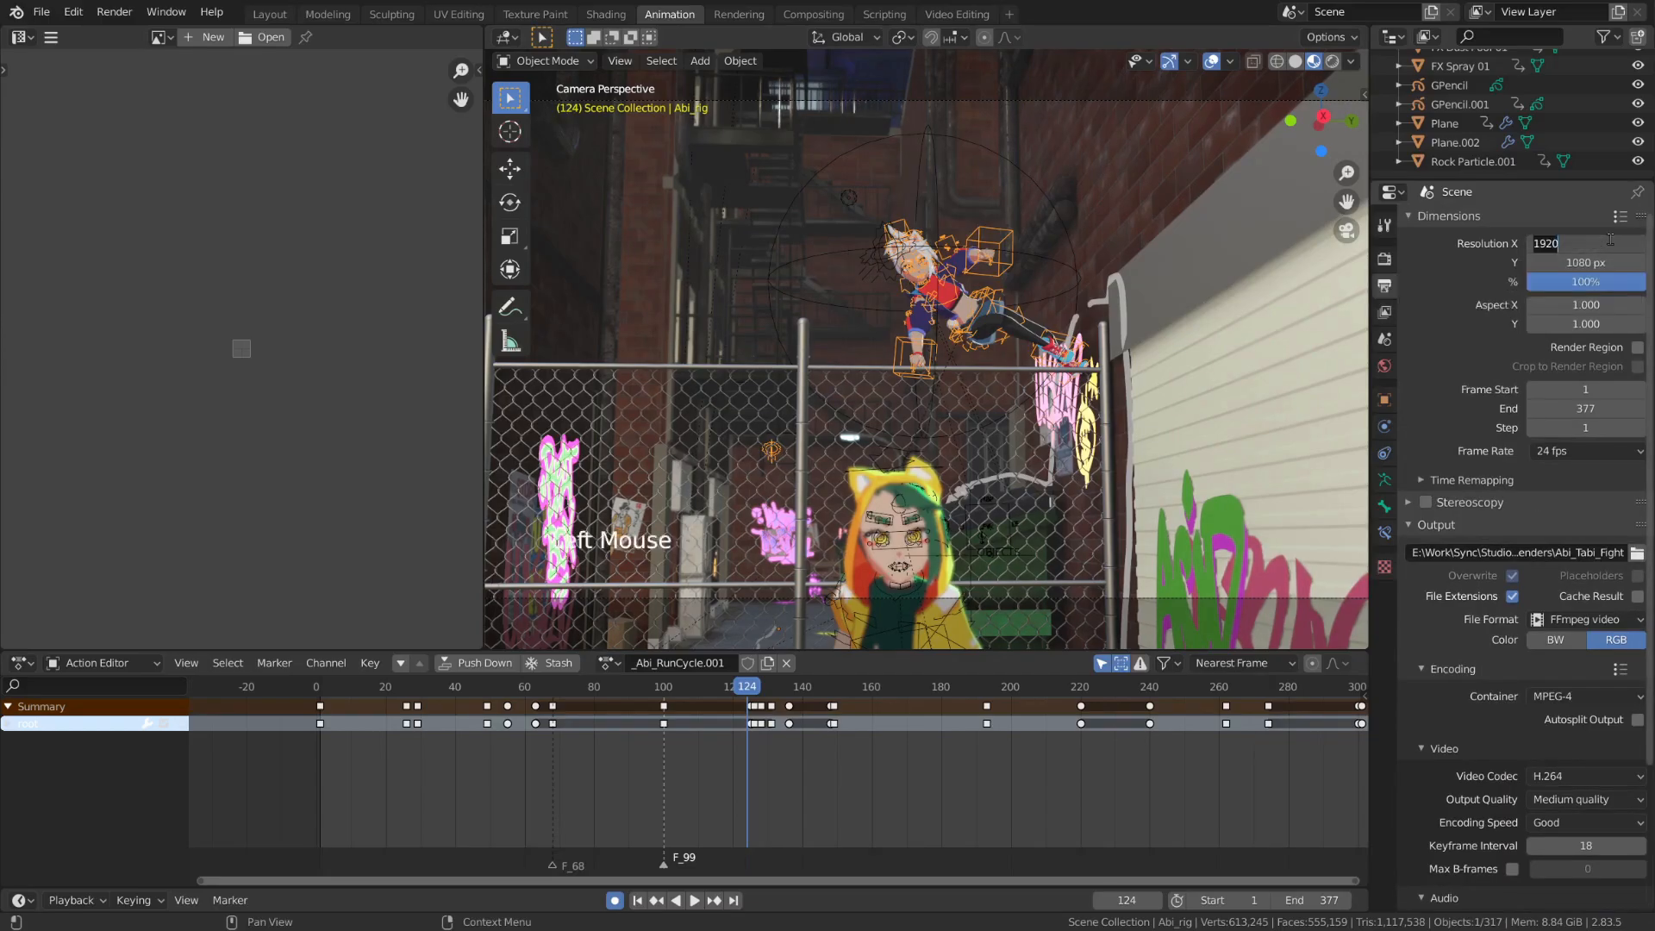
text(720)
key(Return)
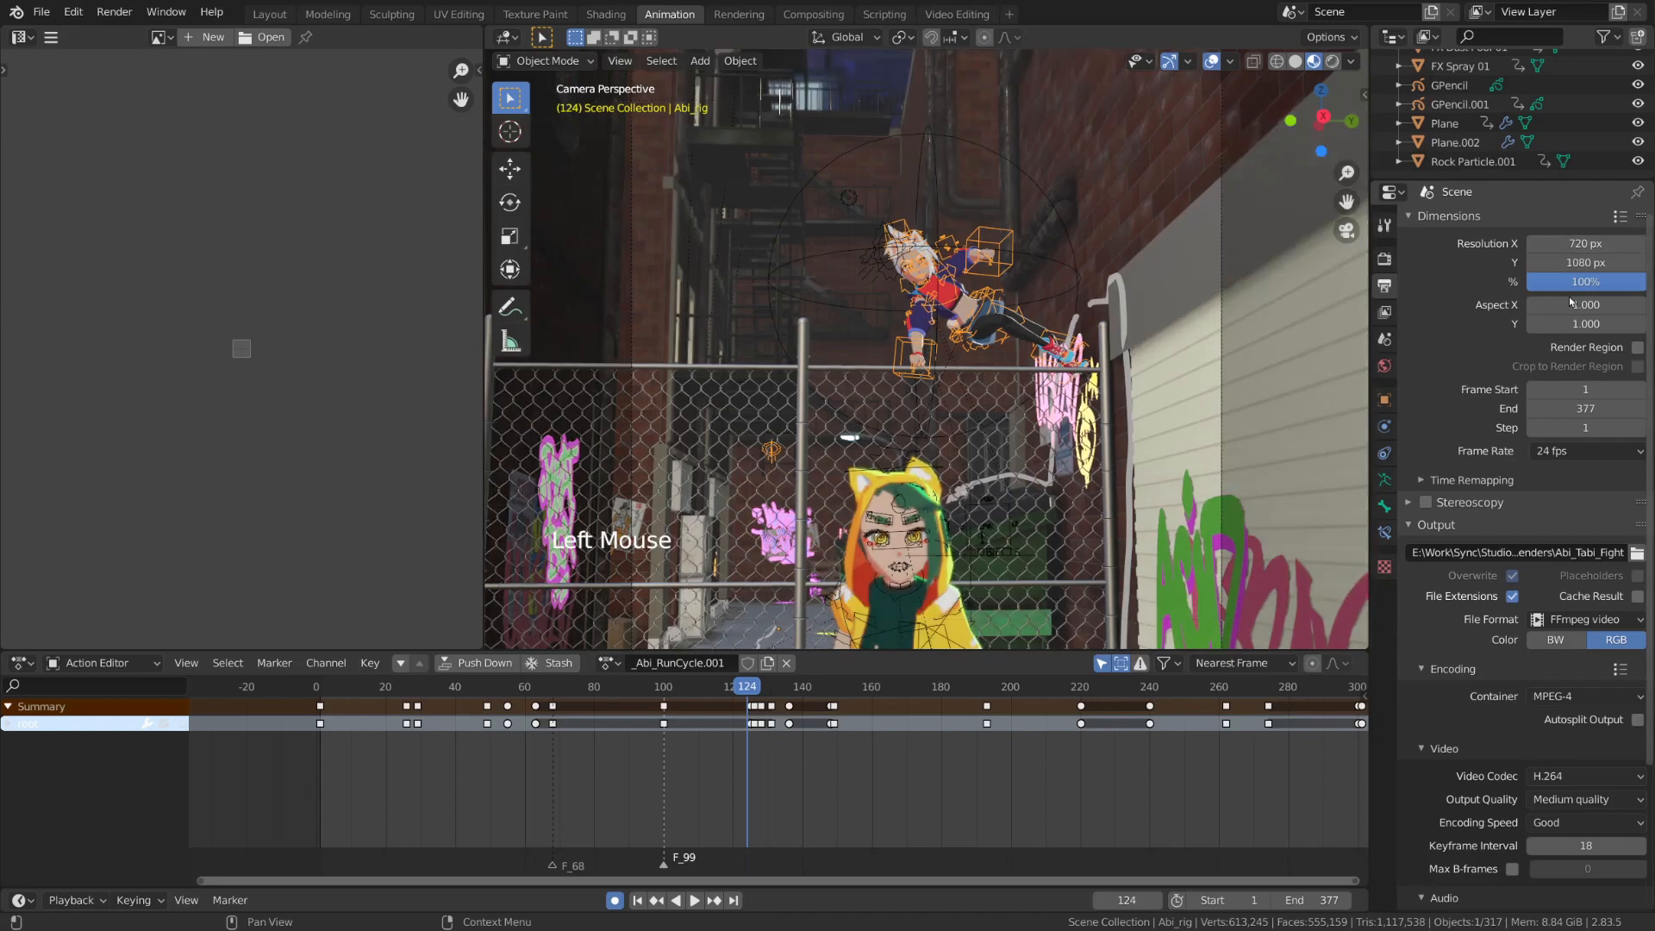
click(1570, 241)
text(1920)
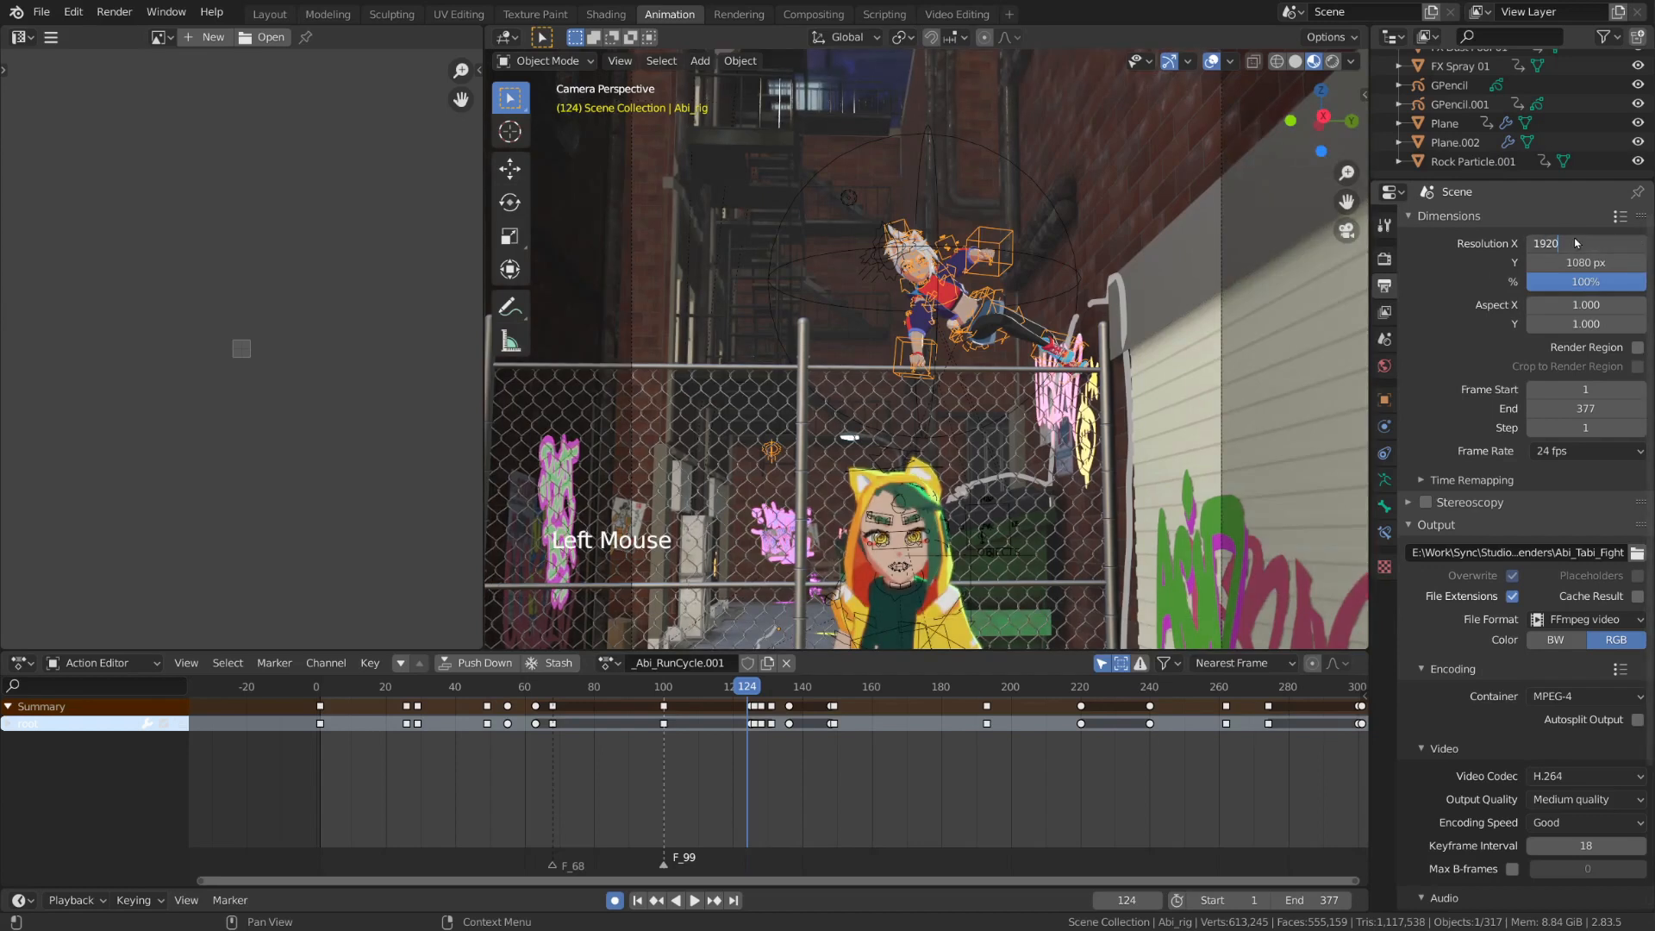
key(Return)
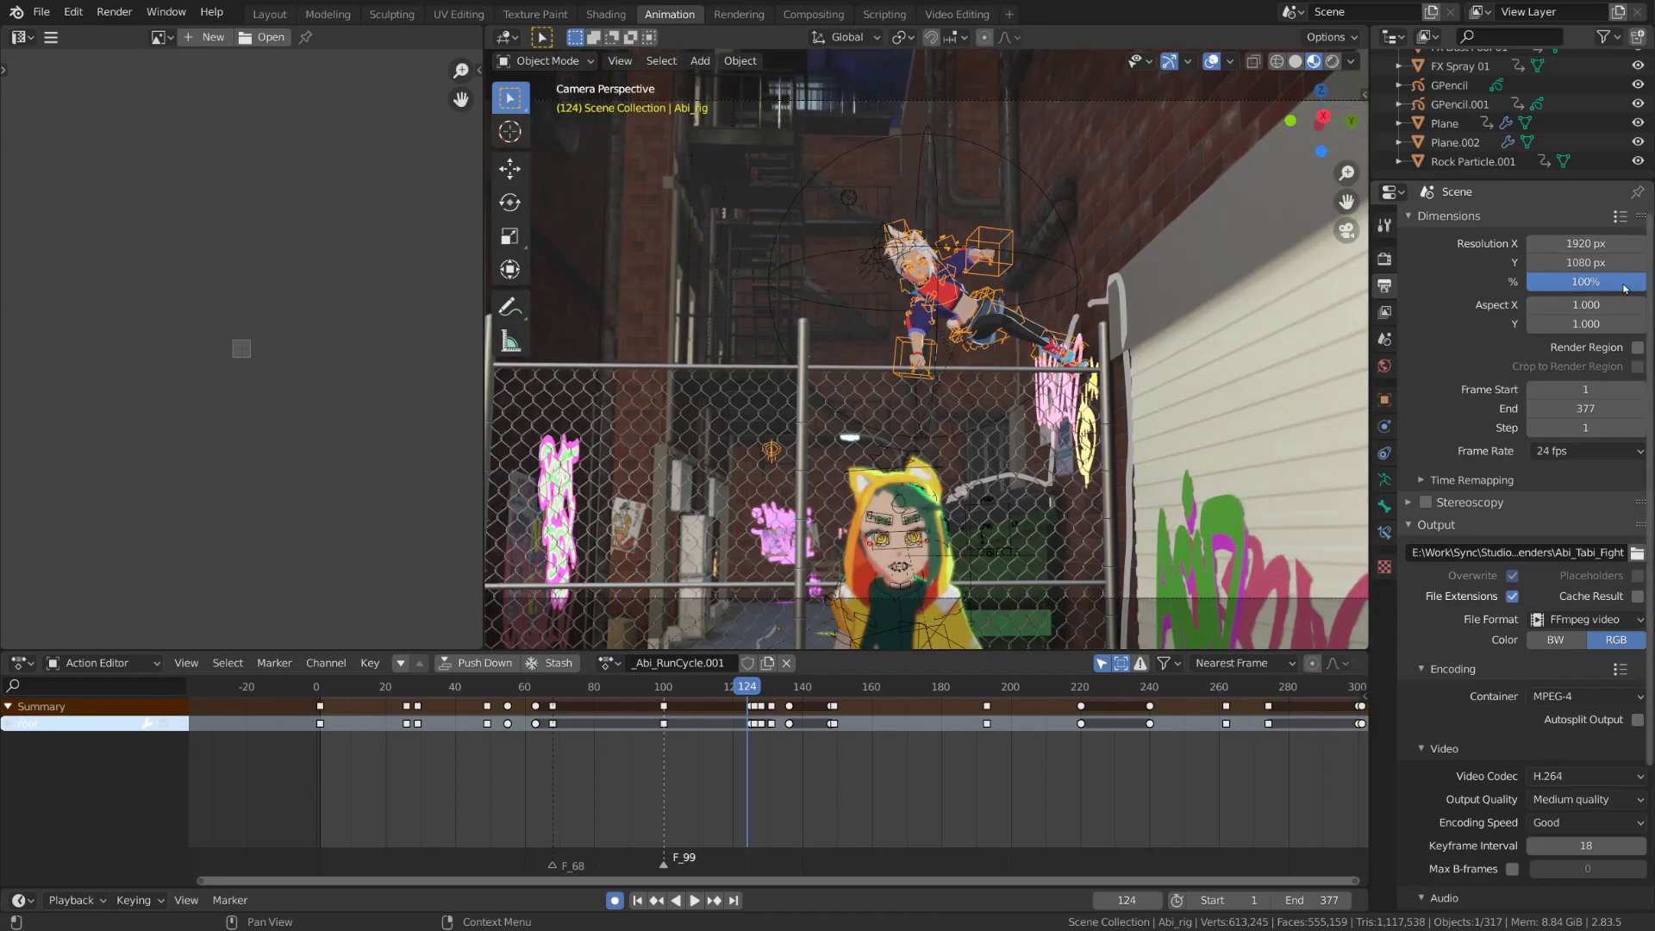
Step: Try a resolution scale of 50% and restore it to 100%
drag(1625, 283, 1528, 284)
click(1581, 284)
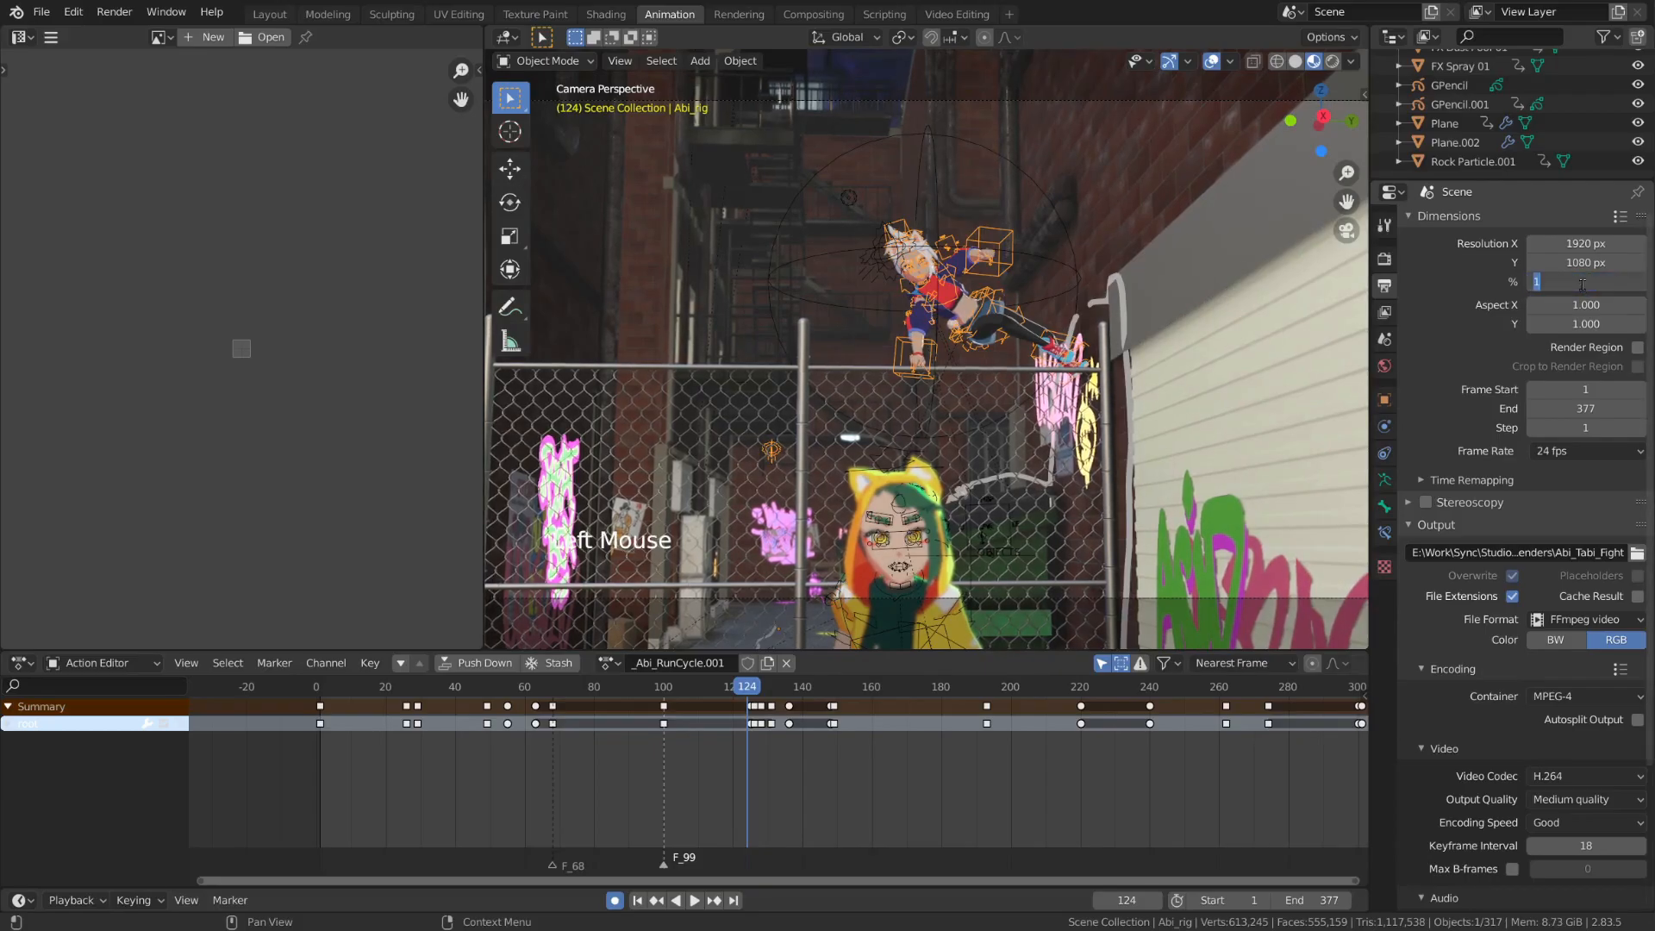
key(Return)
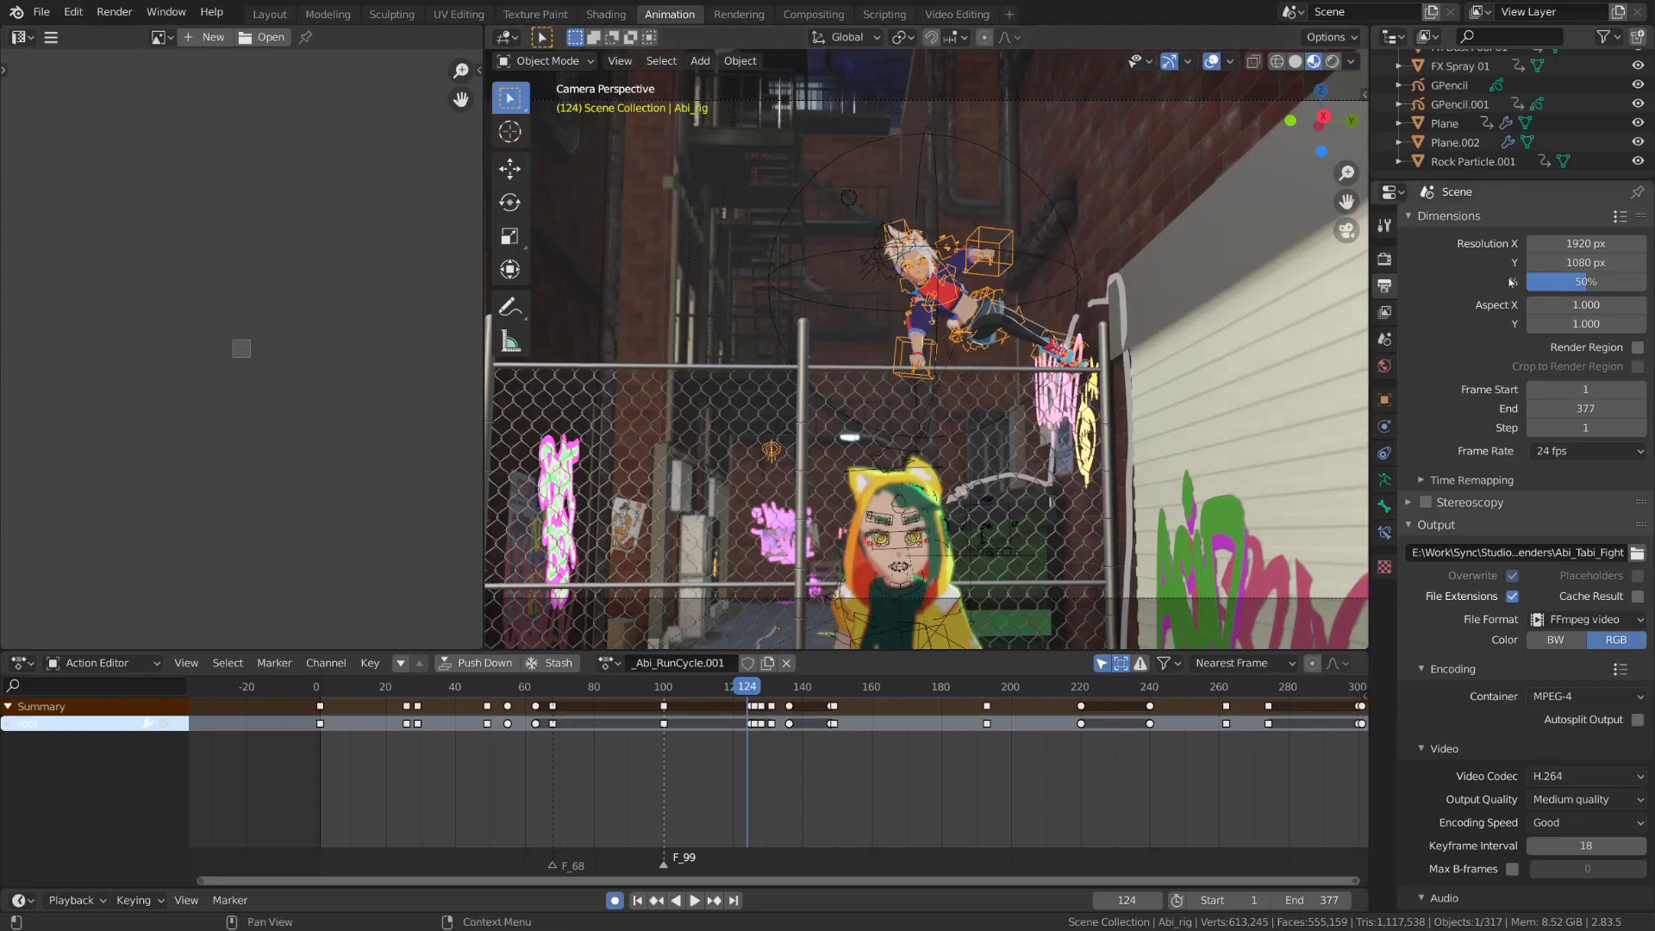
click(1550, 286)
drag(1592, 282, 1646, 283)
Step: Change the output file format to PNG with RGBA color
scroll(1455, 584, down, 4)
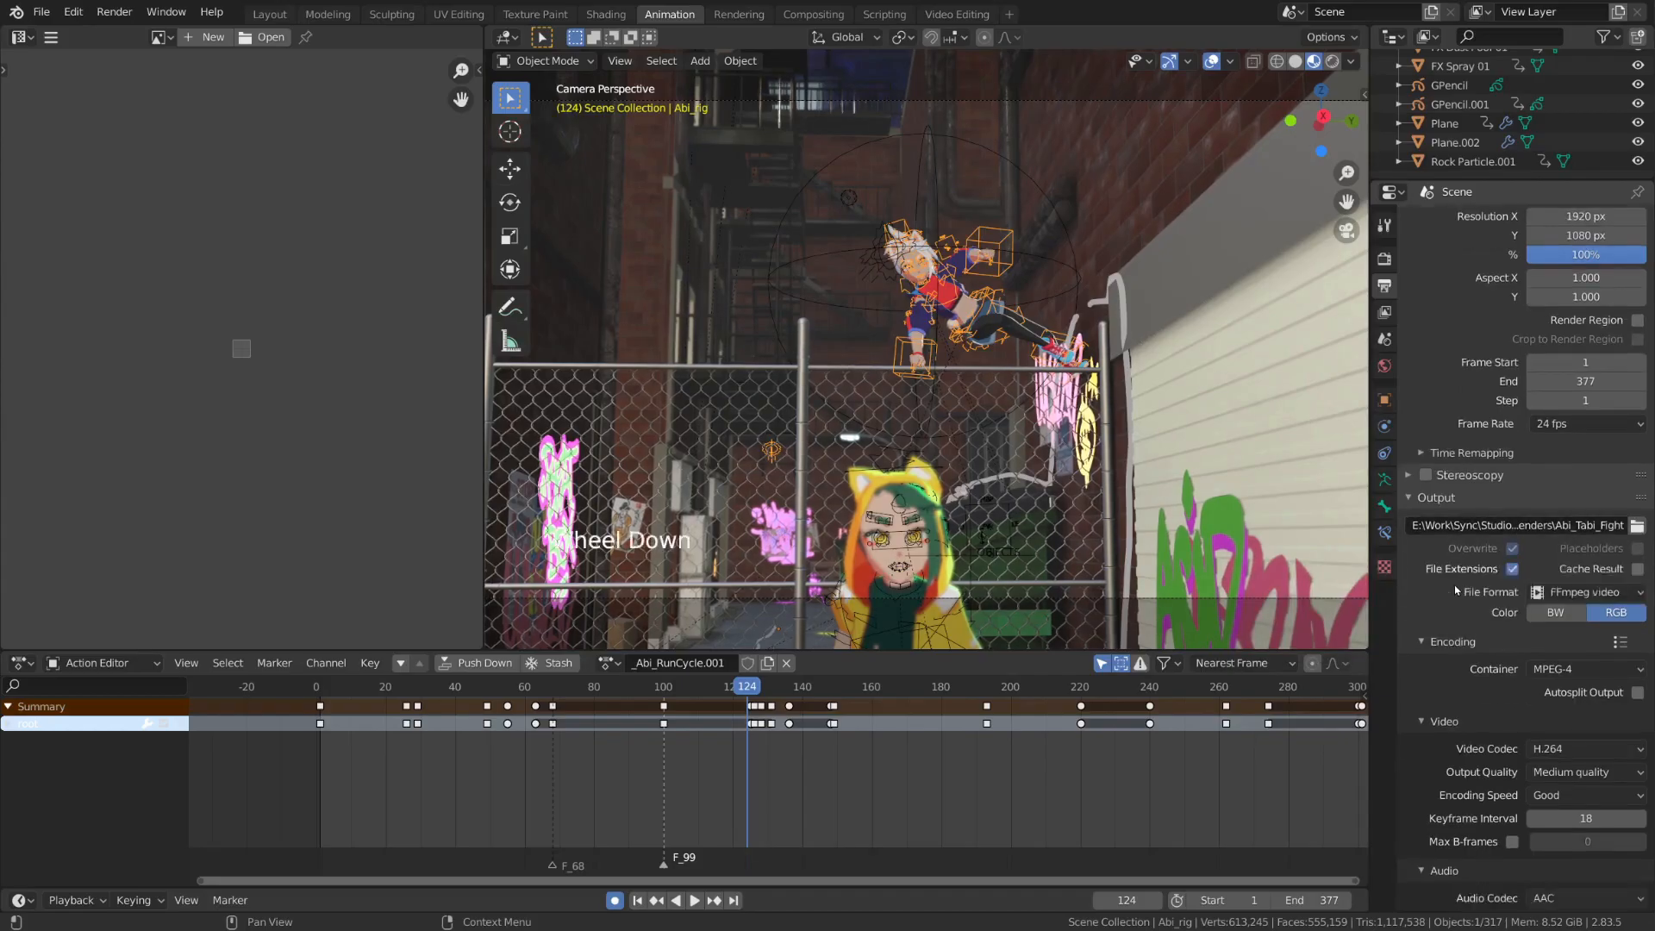
scroll(1444, 582, down, 1)
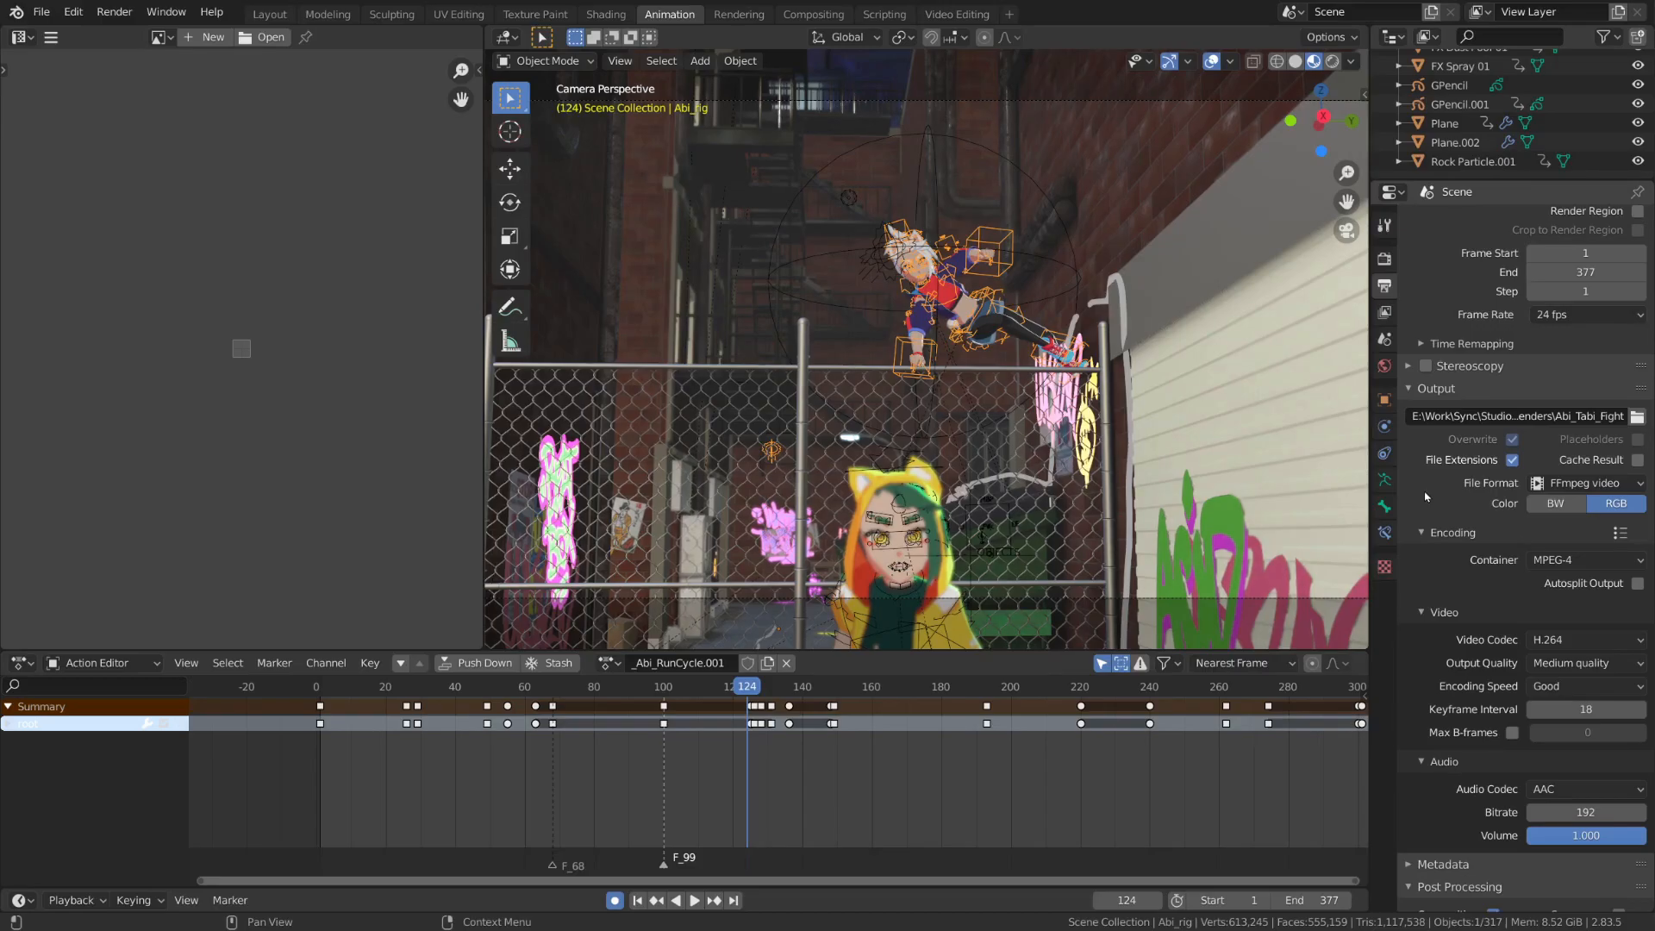
click(1615, 484)
click(1616, 483)
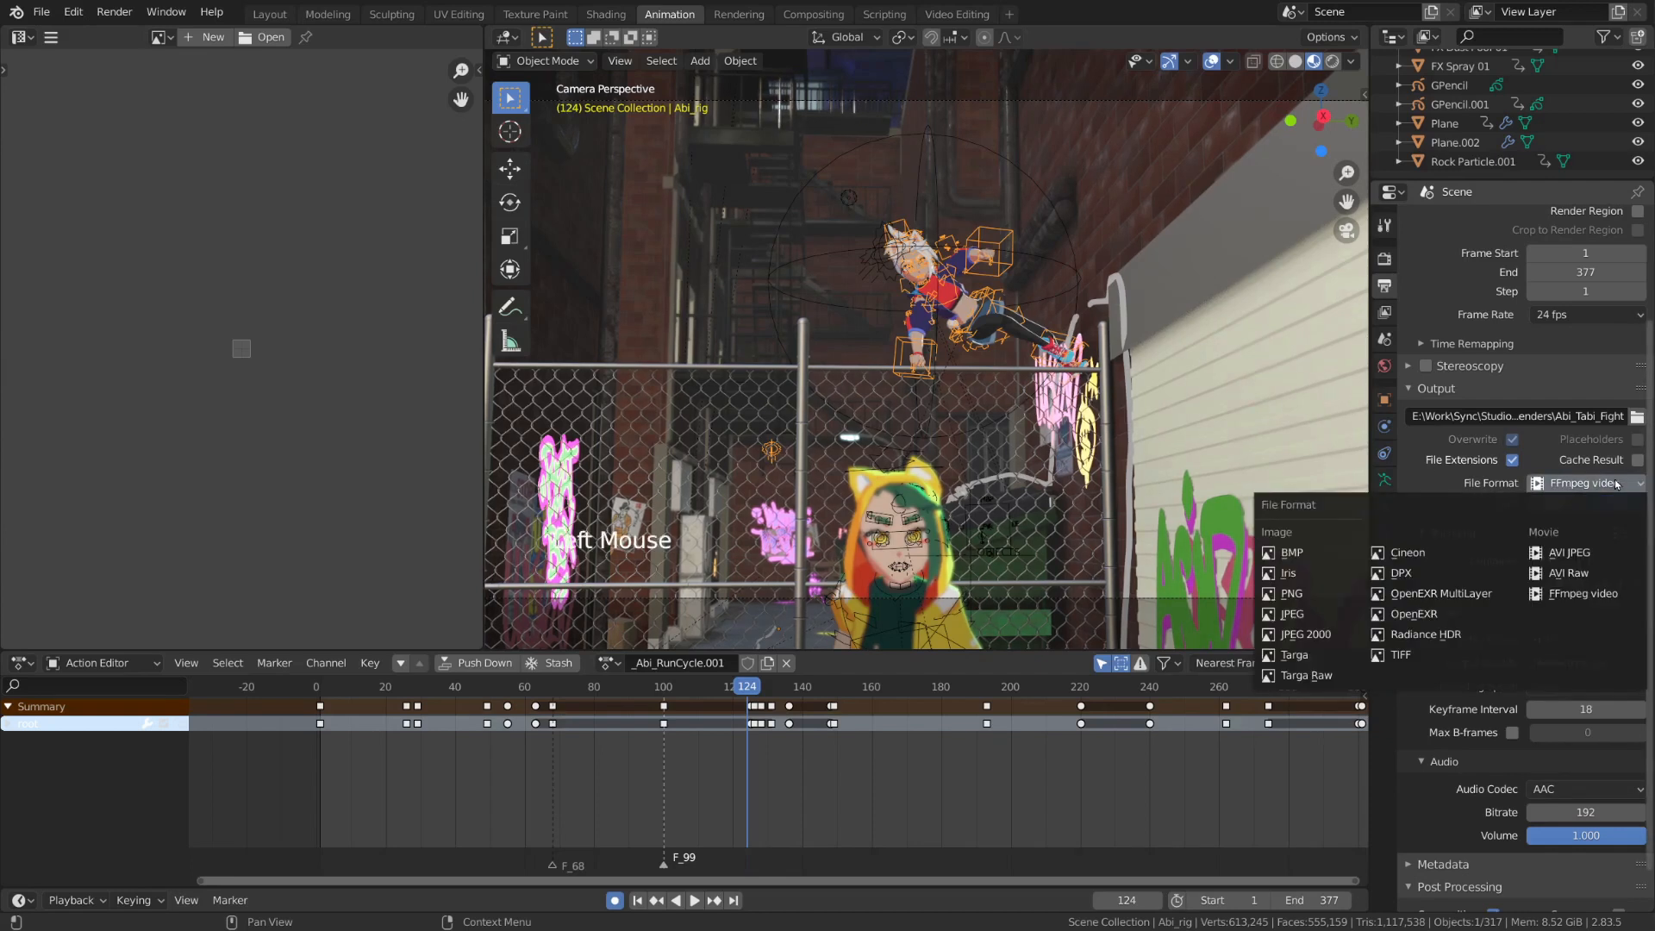
click(1323, 595)
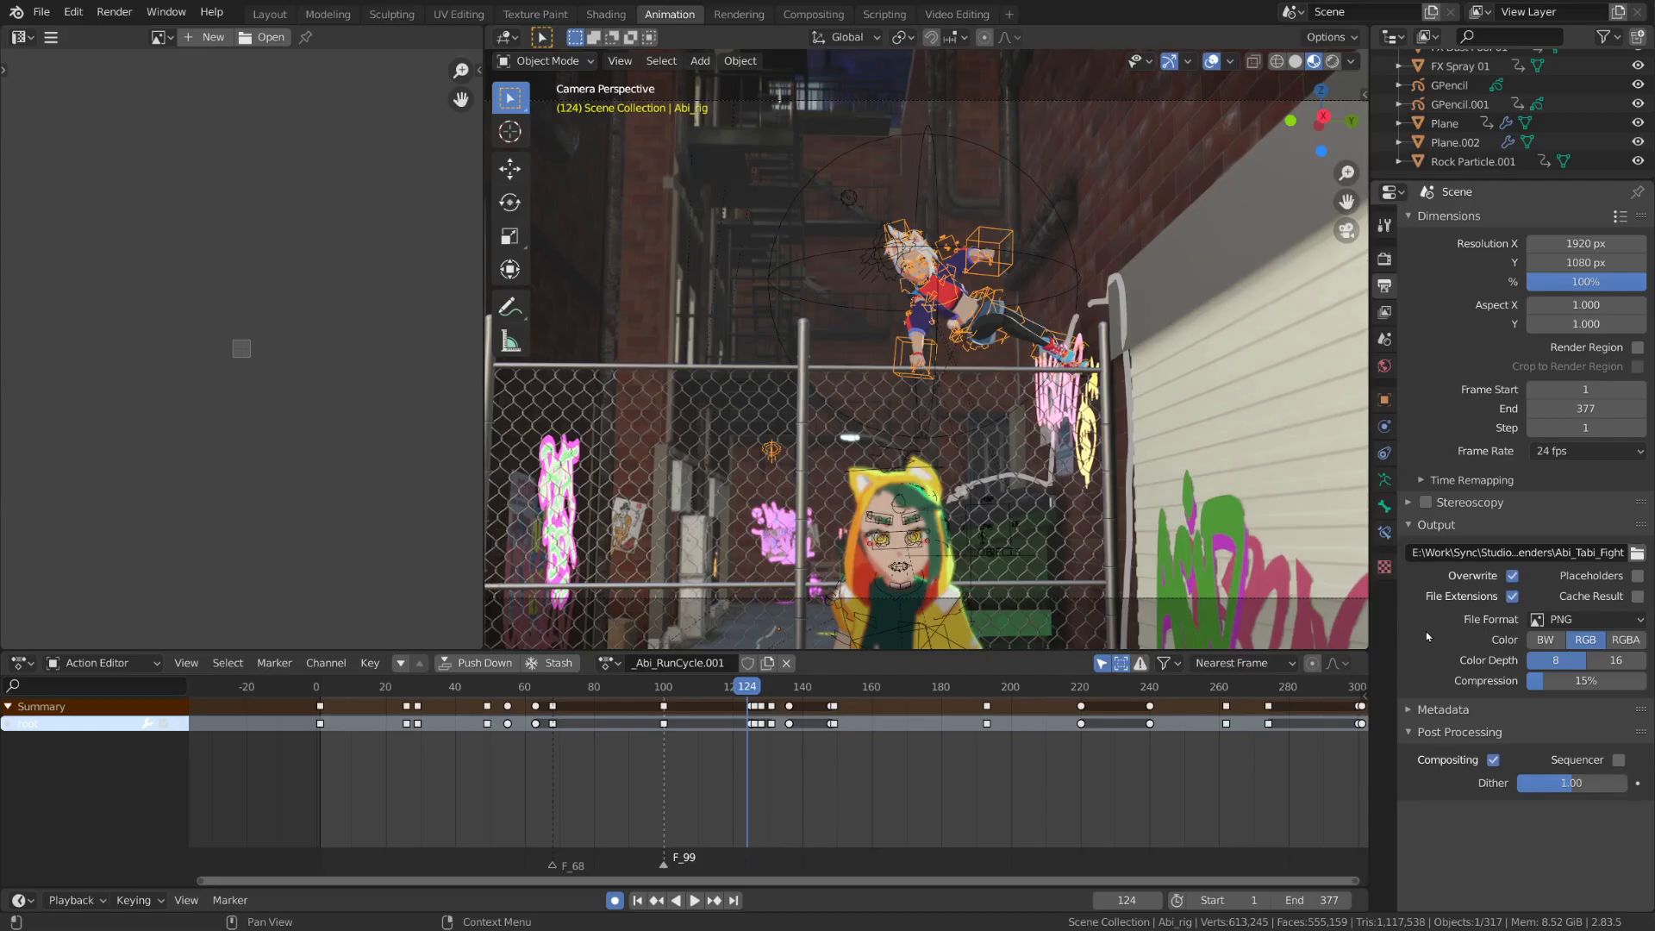
click(1642, 643)
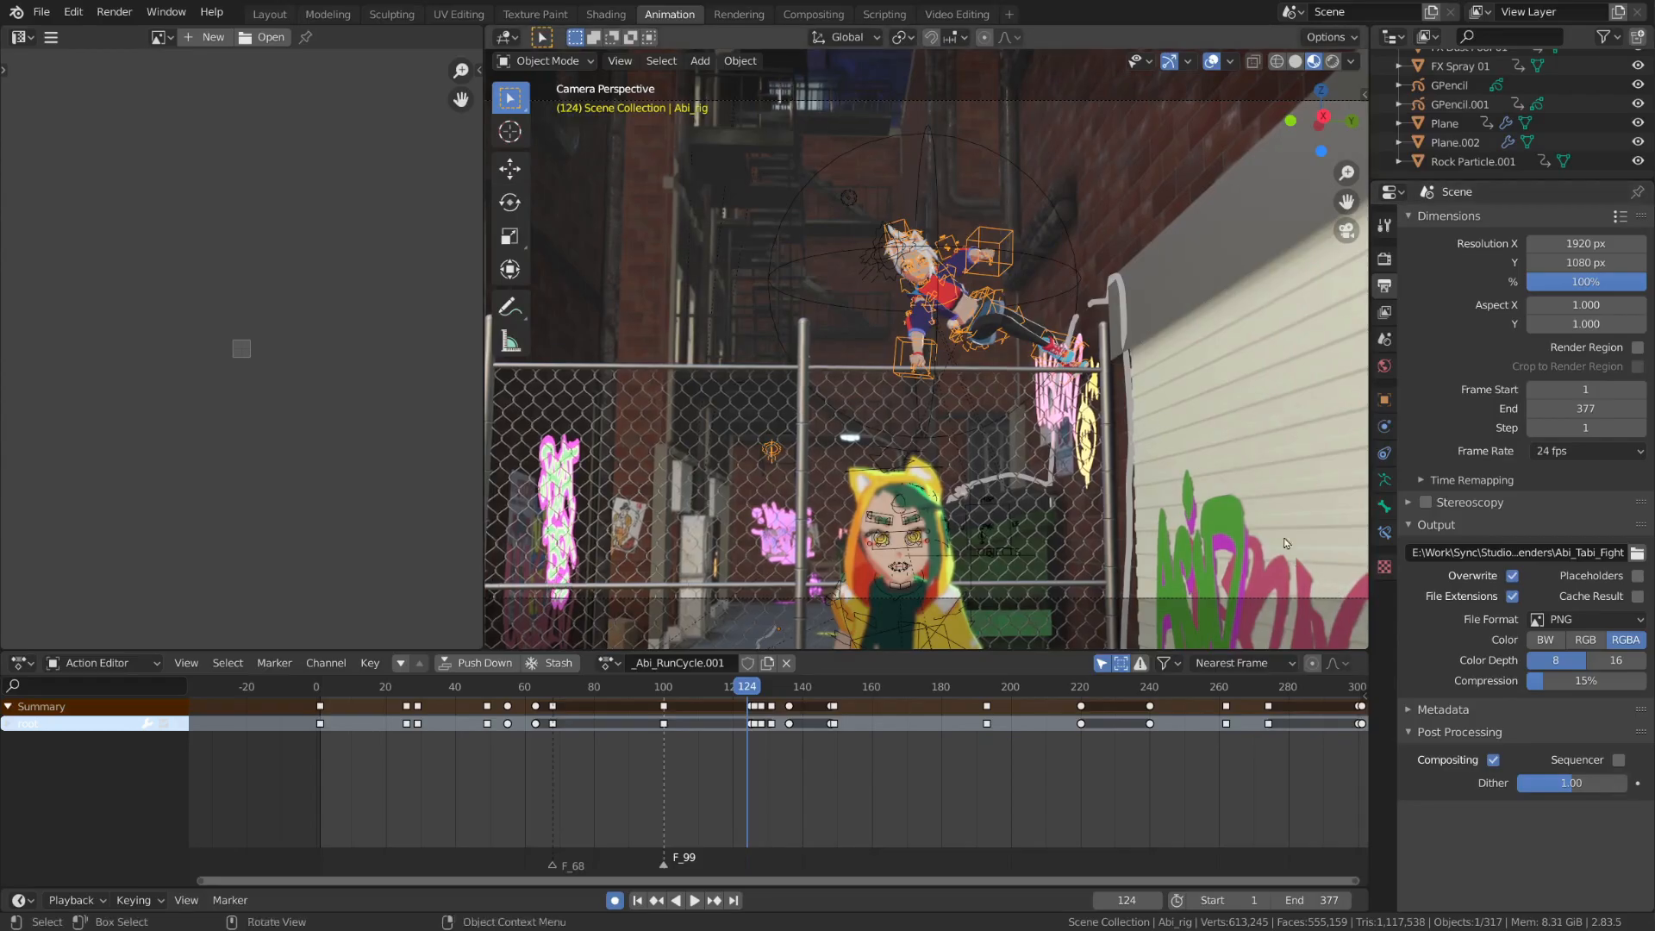
Step: Render the full animation as a PNG image sequence
click(115, 11)
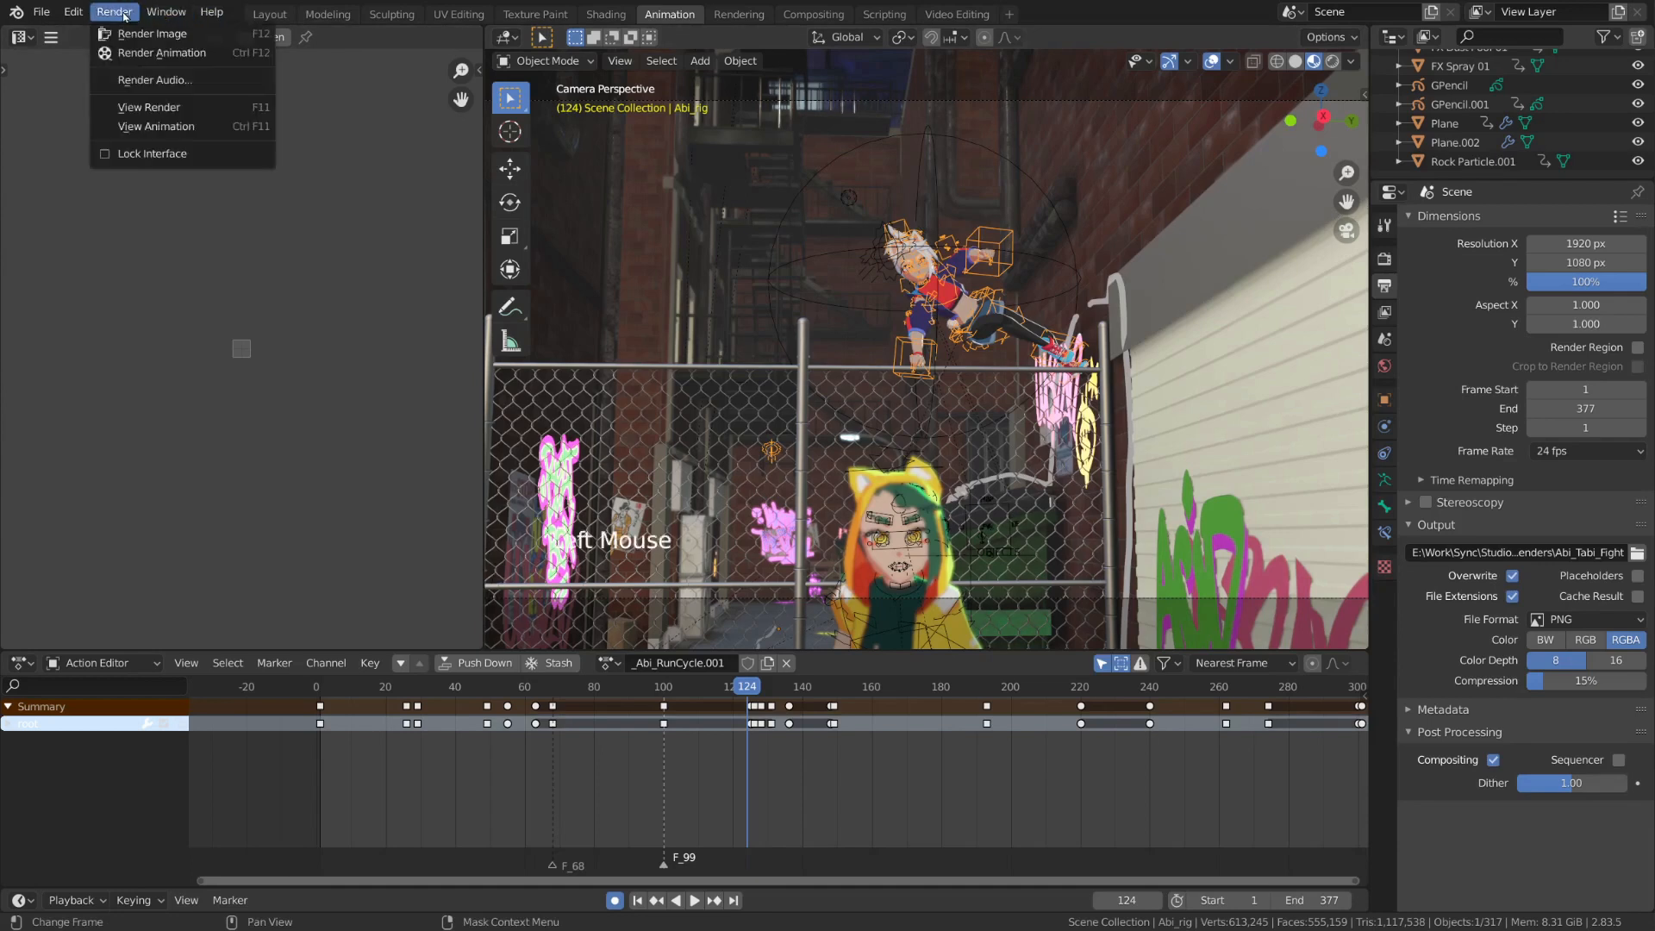
click(210, 53)
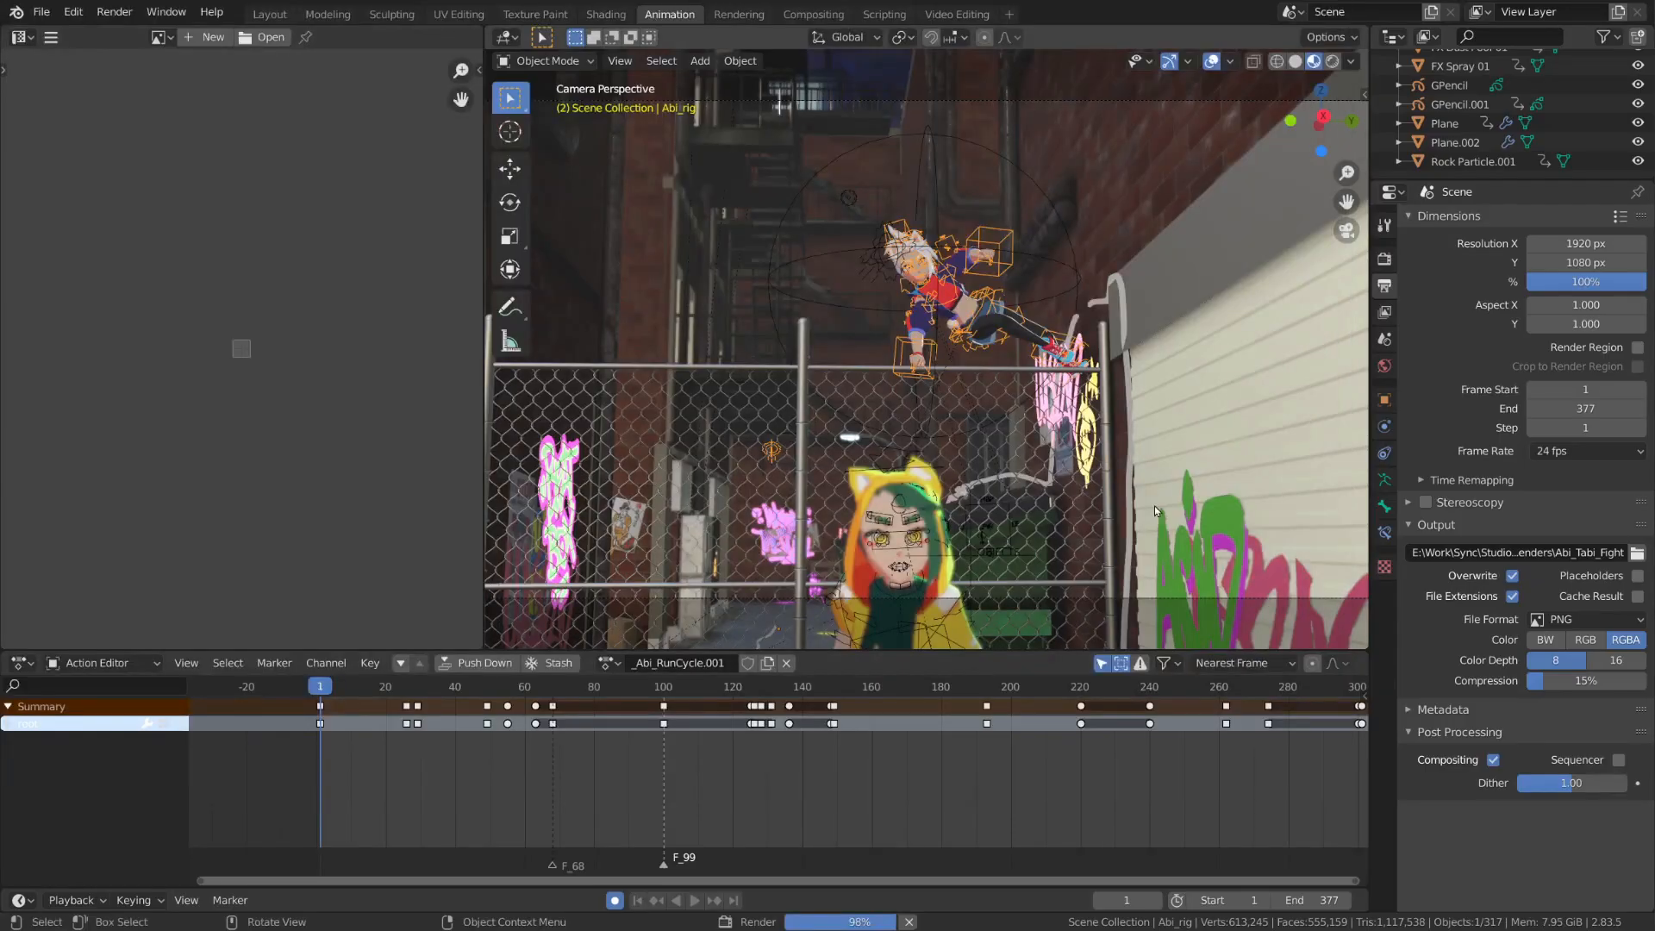
click(591, 883)
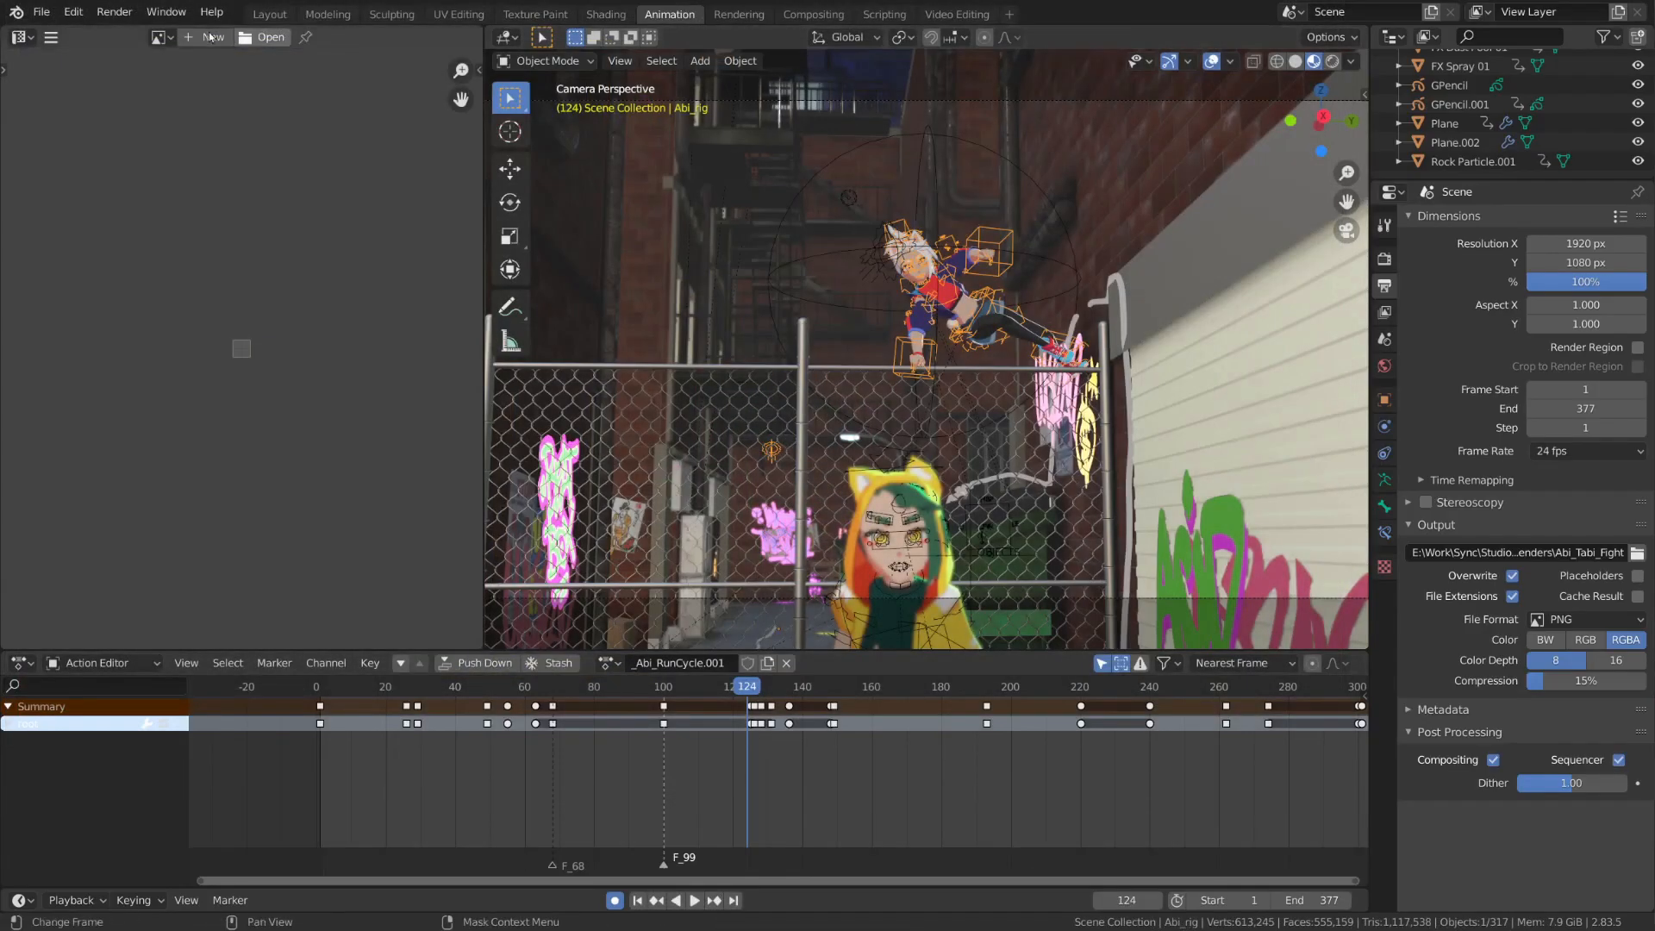
Step: Try rendering the animation with Sequencer post-processing on, quit the render and turn the Sequencer option off
click(115, 12)
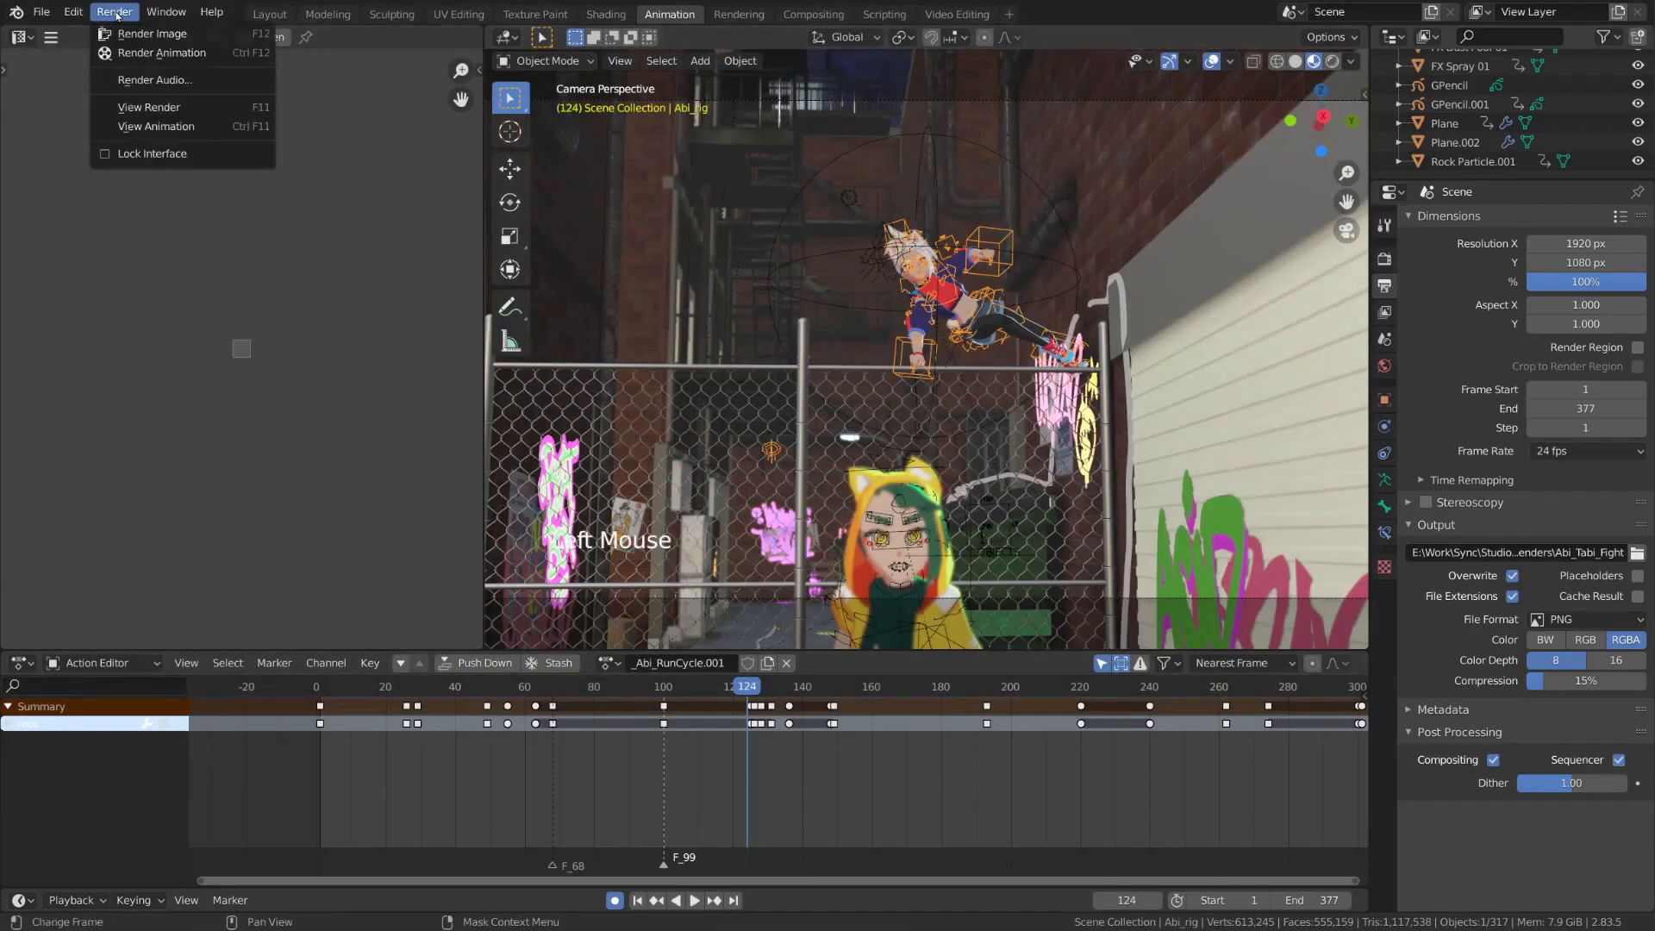
click(127, 54)
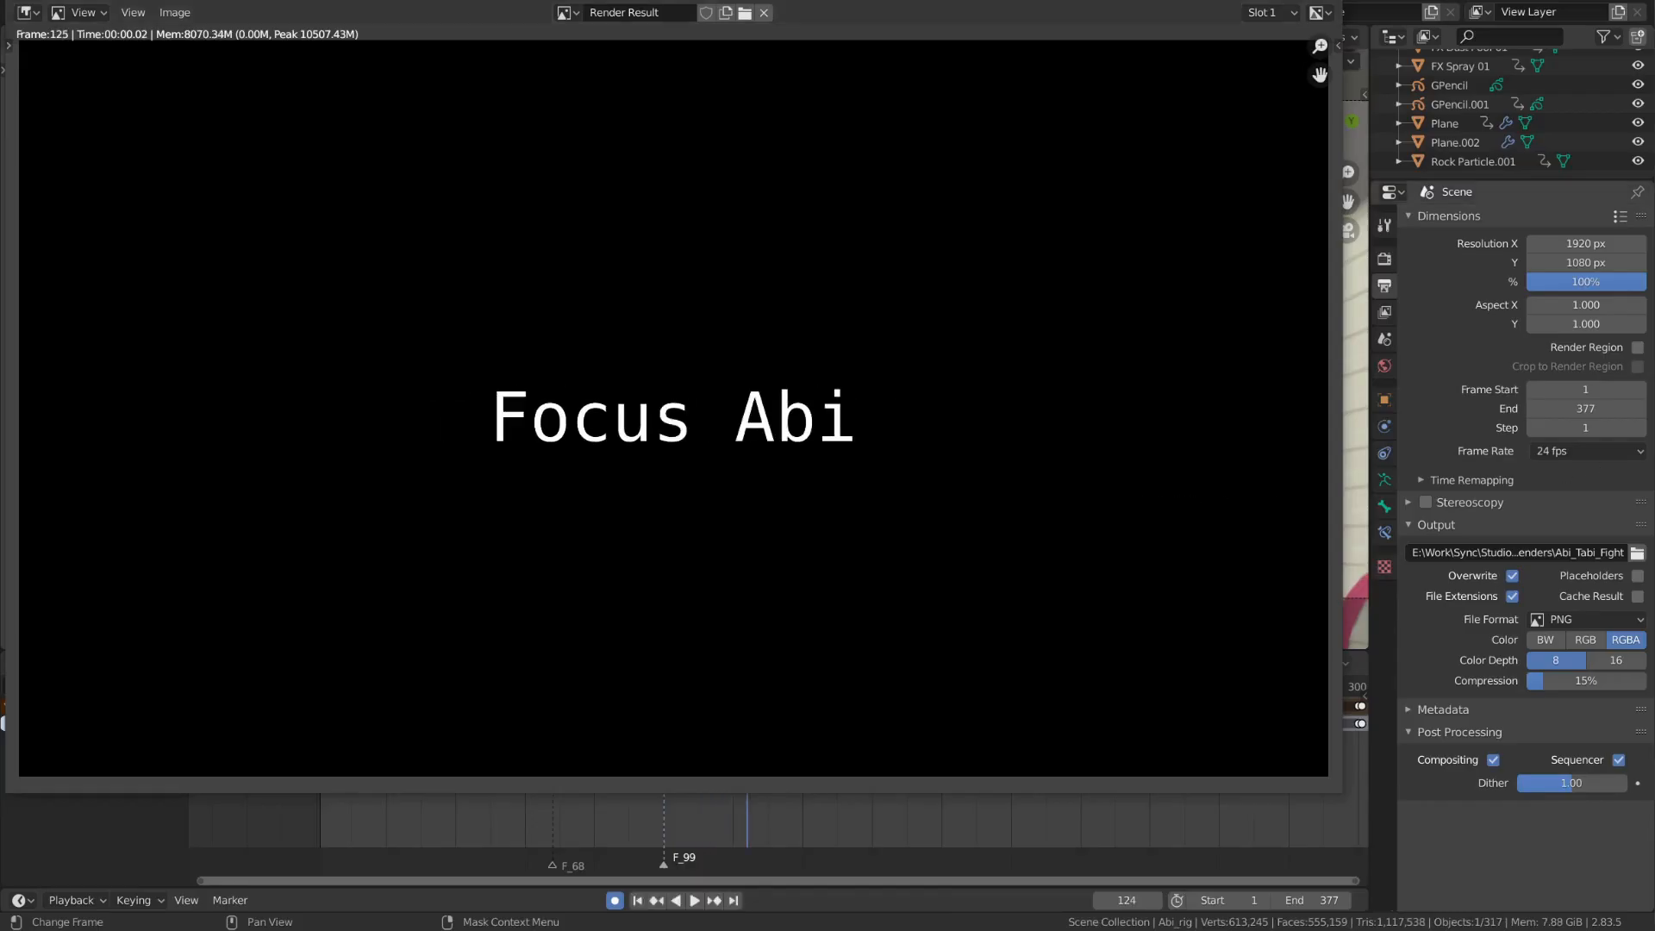
key(Escape)
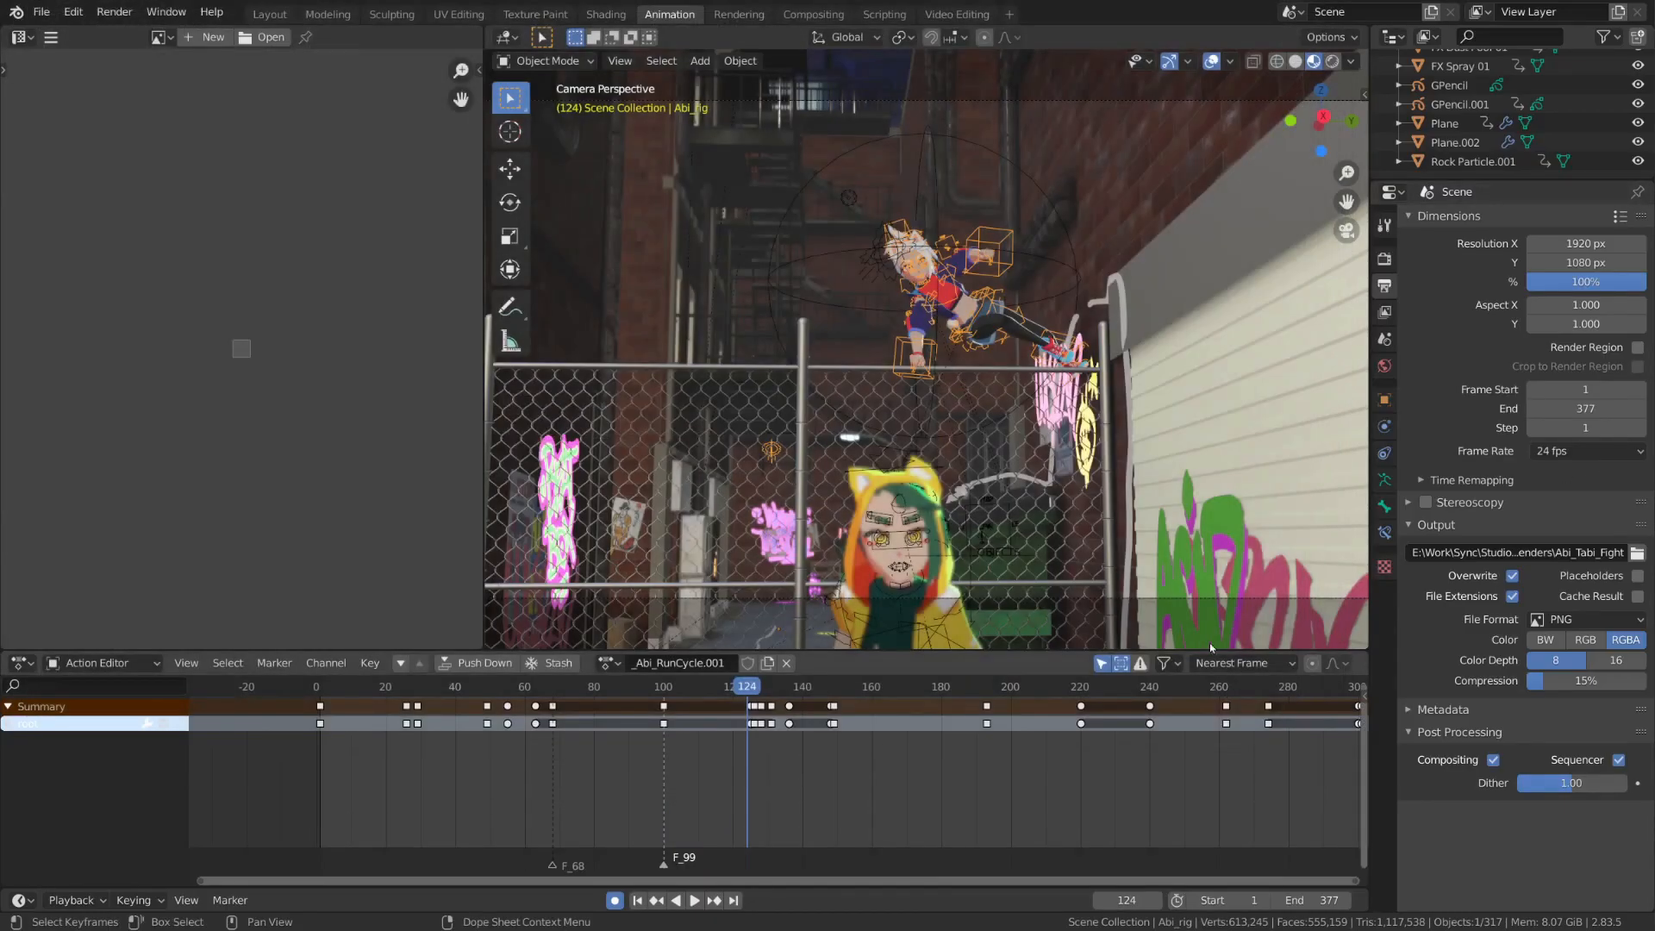
click(1618, 761)
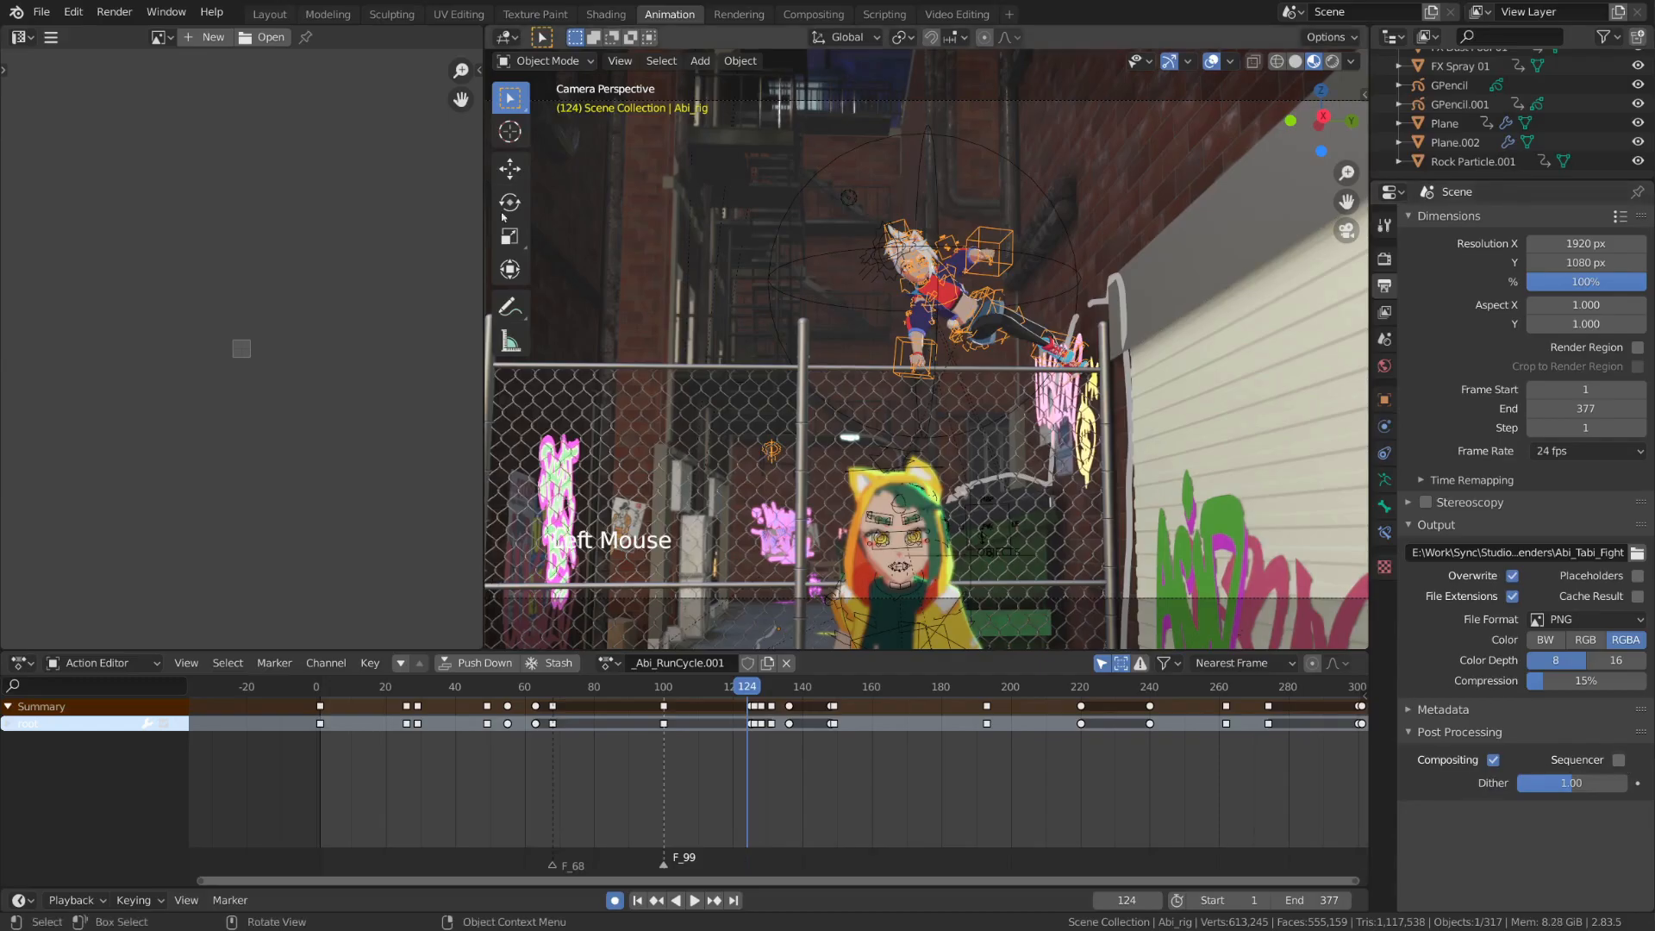
Step: Render the animation without Sequencer post-processing and quit the running render
click(121, 12)
click(138, 51)
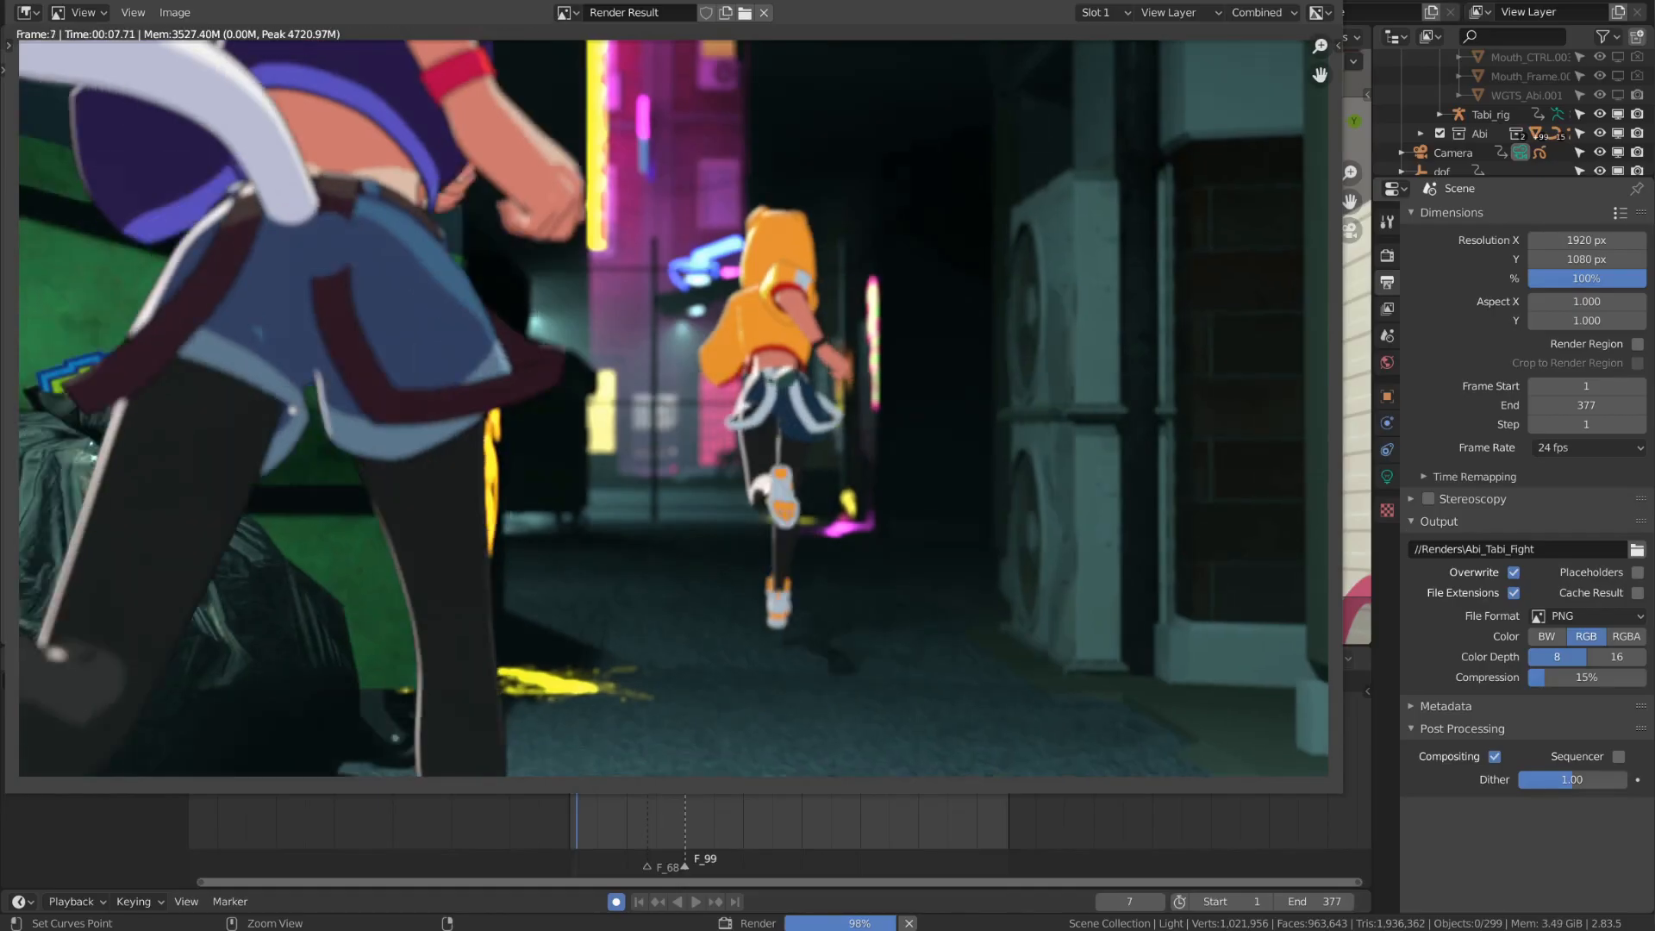
key(Escape)
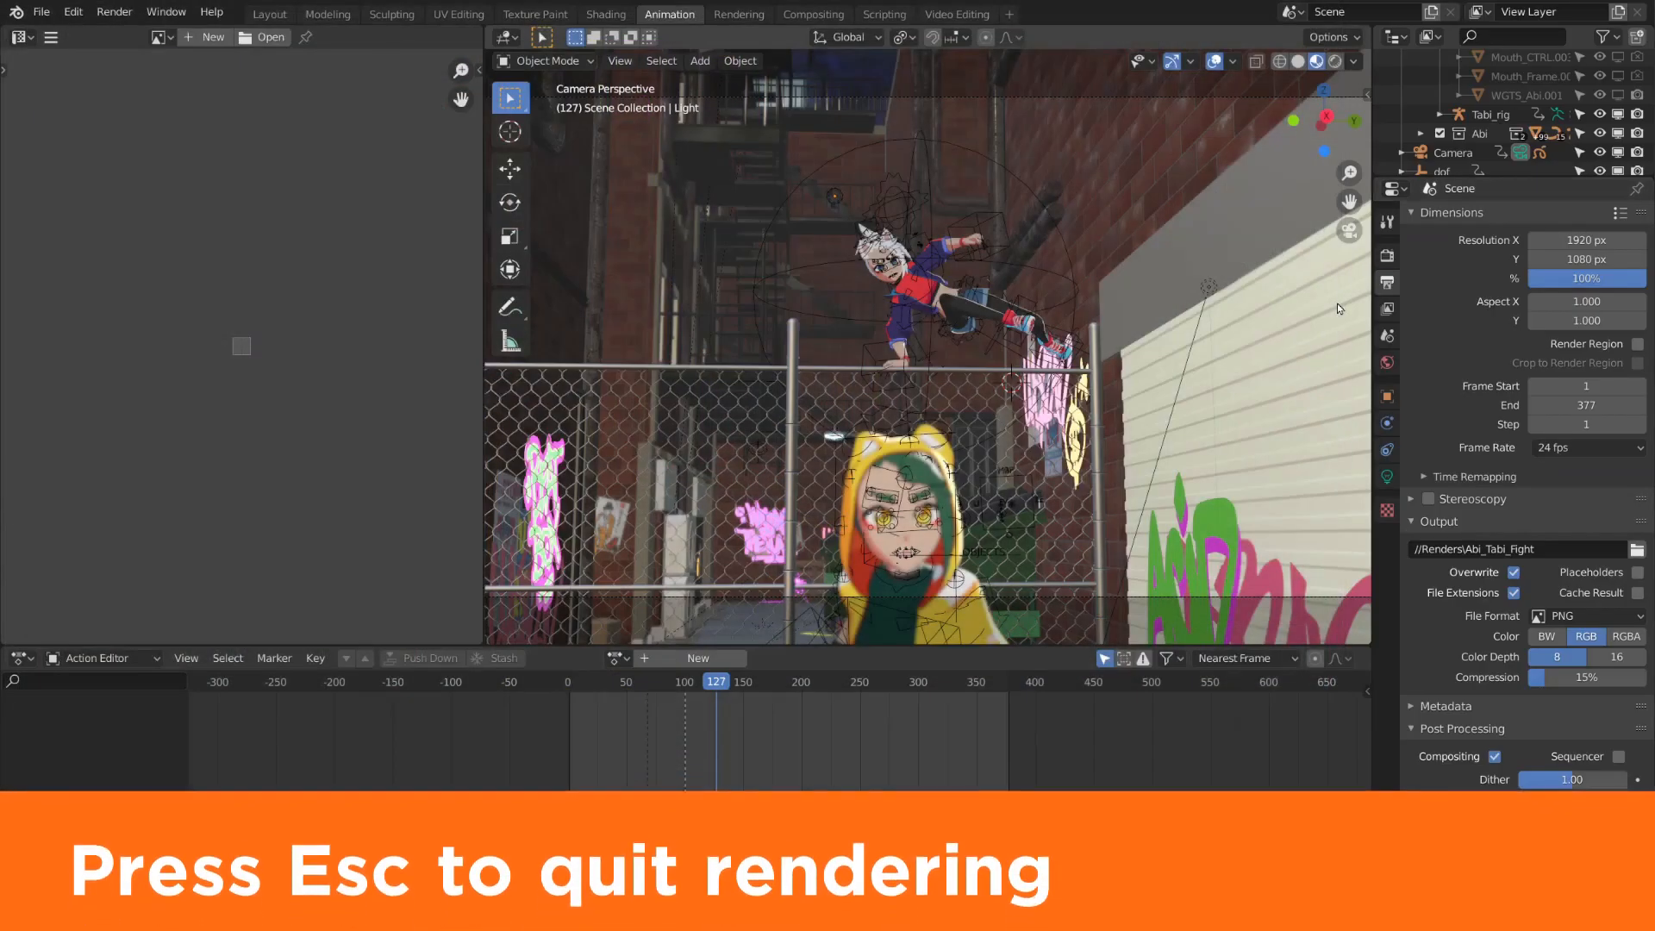
Step: Enable Ambient Occlusion and Bloom in the Eevee render settings
click(1387, 256)
click(1428, 346)
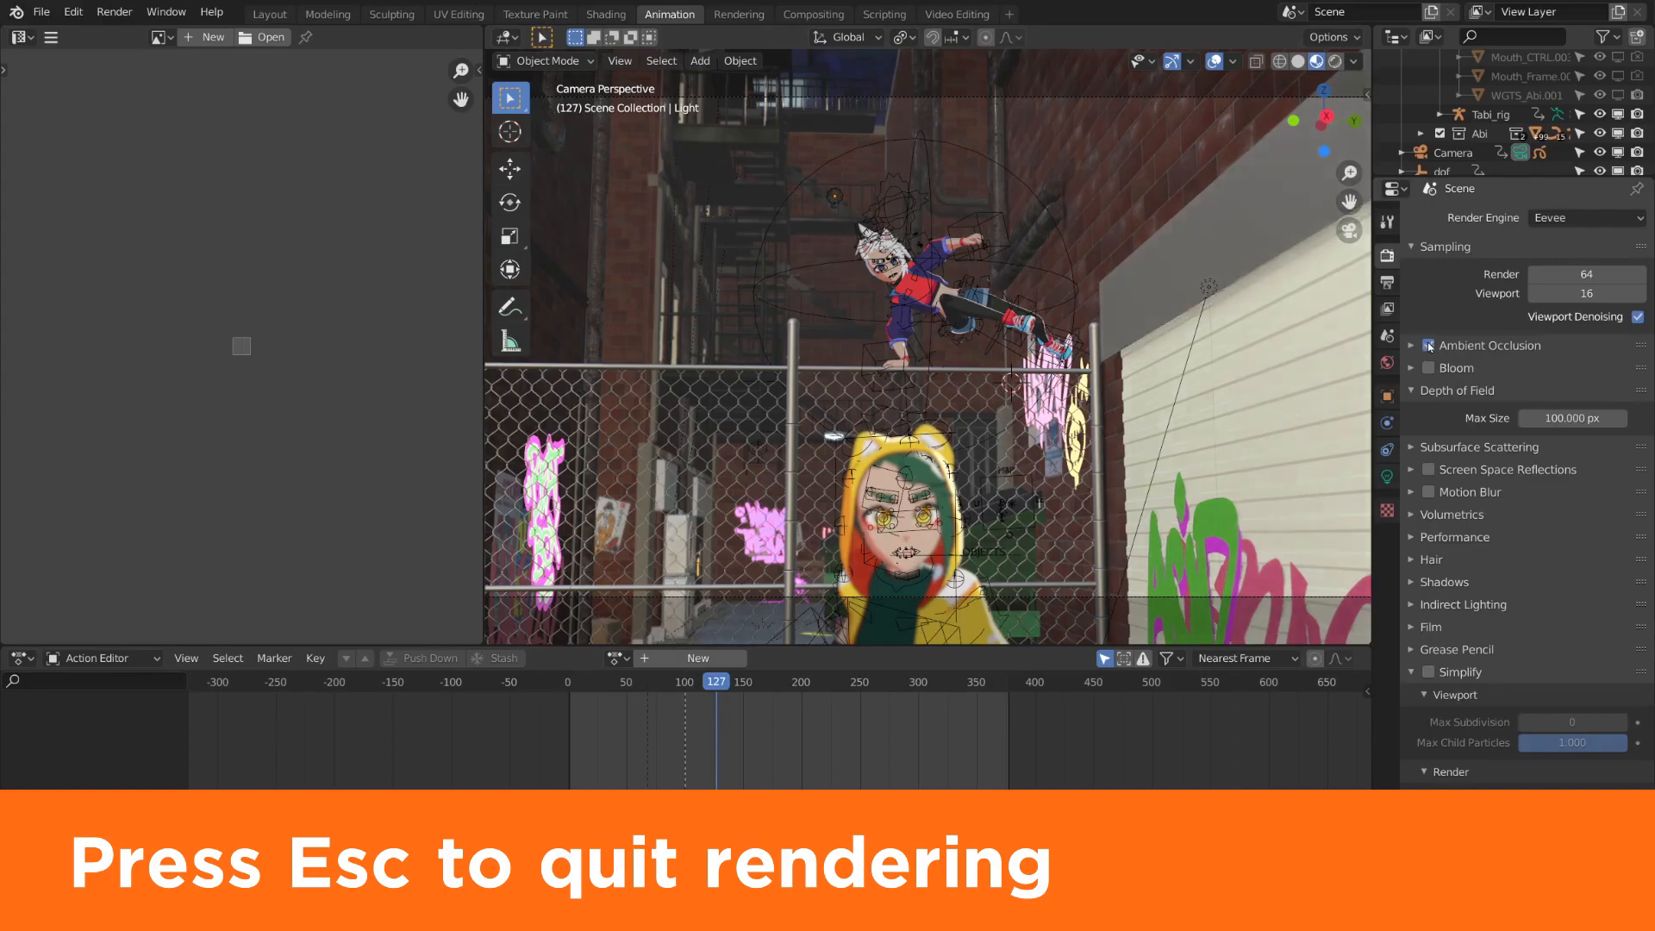
click(1428, 368)
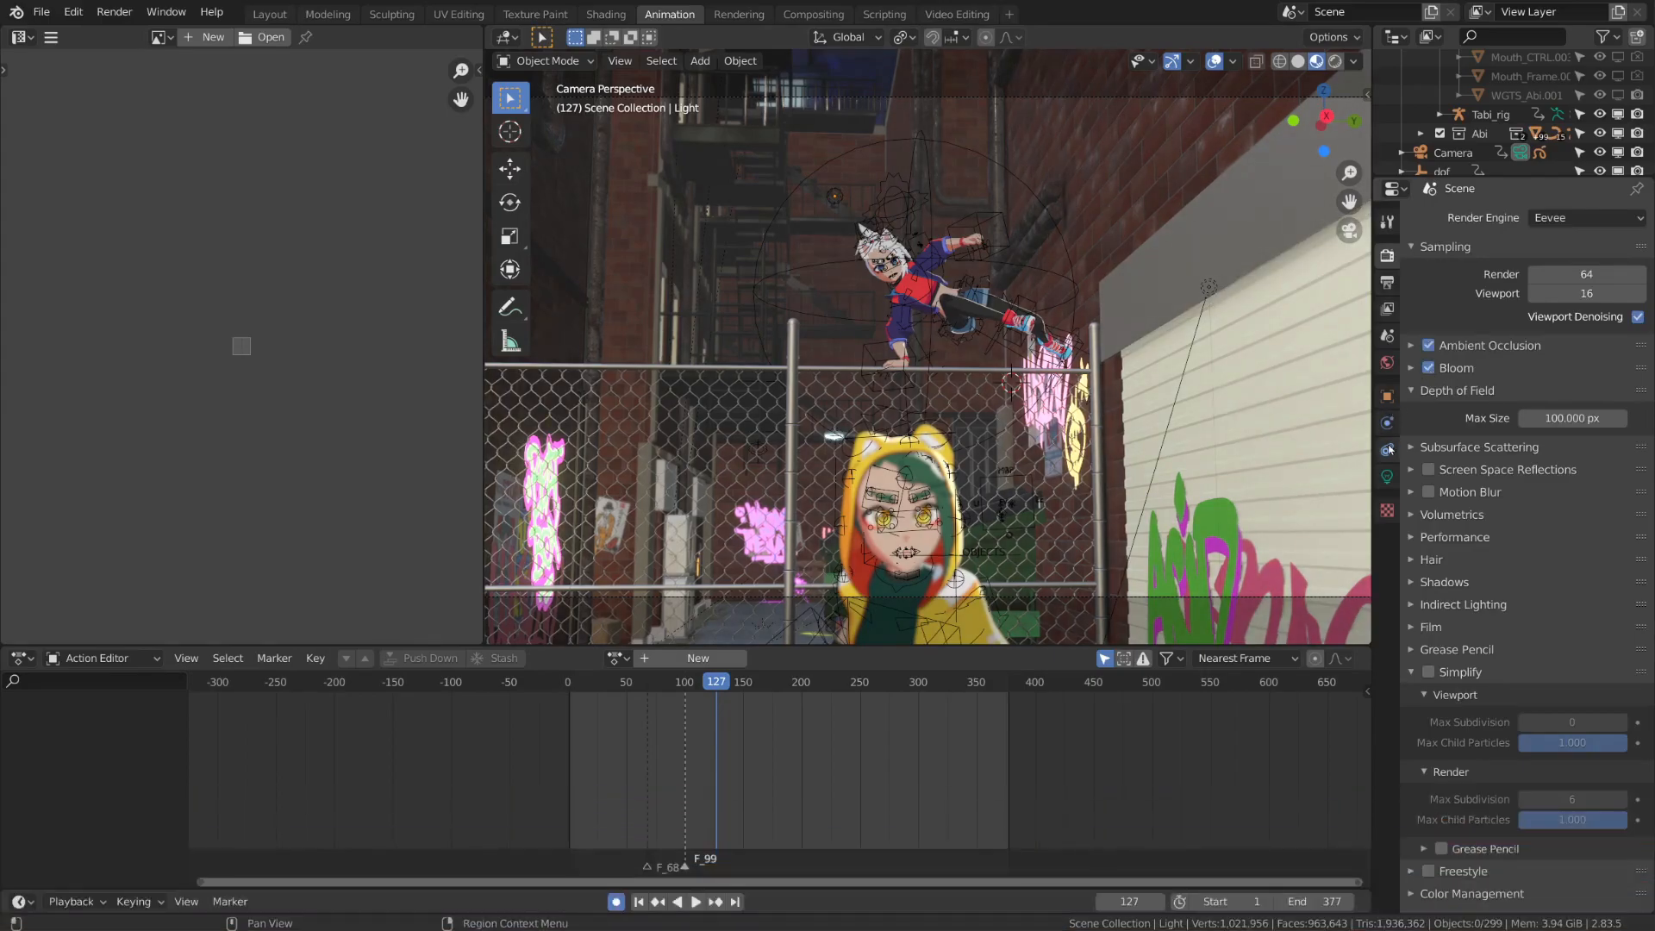
Step: Raise the brightness of the world surface color and render the animation
click(1387, 362)
click(1579, 339)
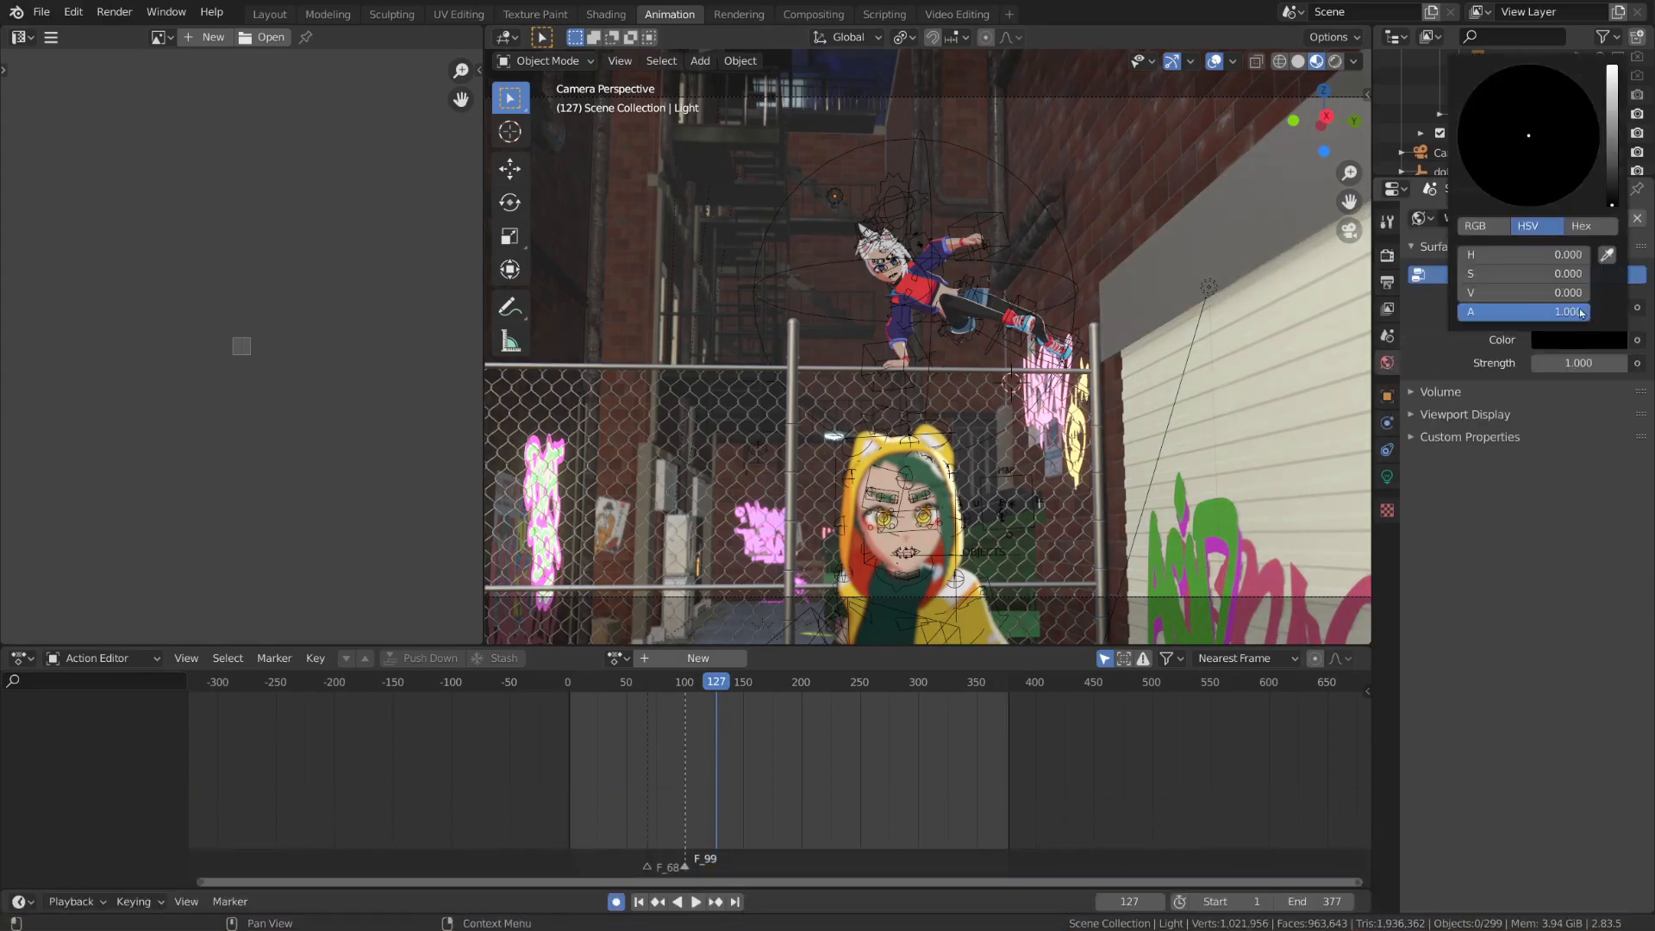
drag(1612, 196, 1612, 131)
click(1586, 97)
key(ctrl+F12)
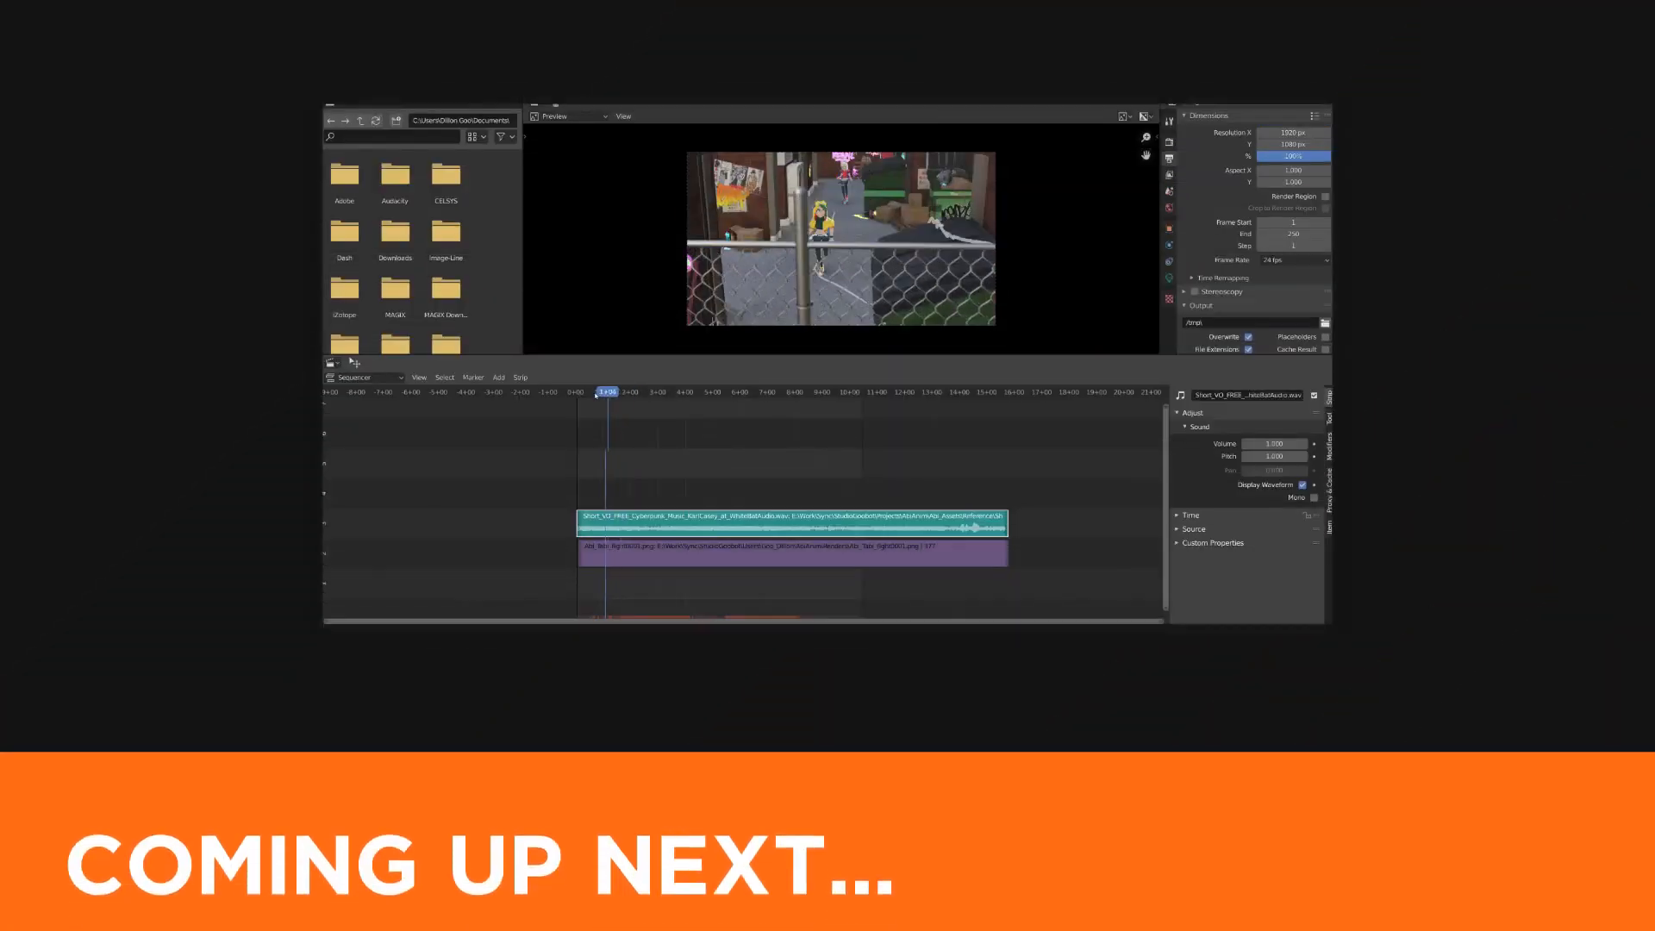
Step: Move the playhead to the 1+00 mark in the video sequencer and stop playback
click(594, 392)
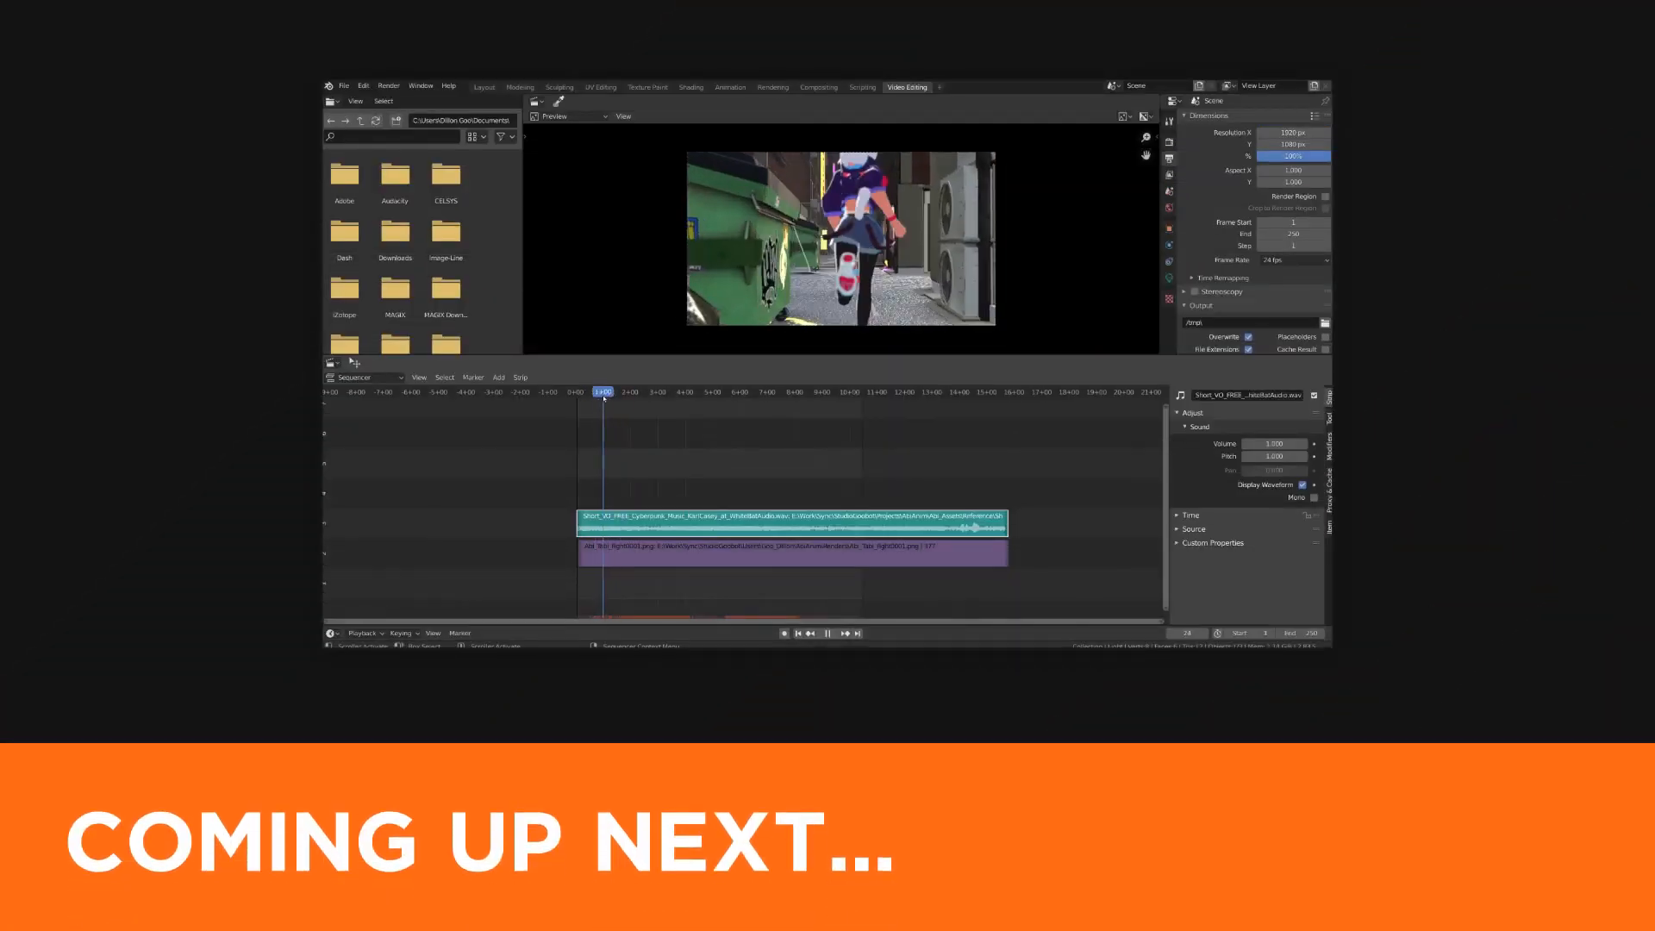
key(space)
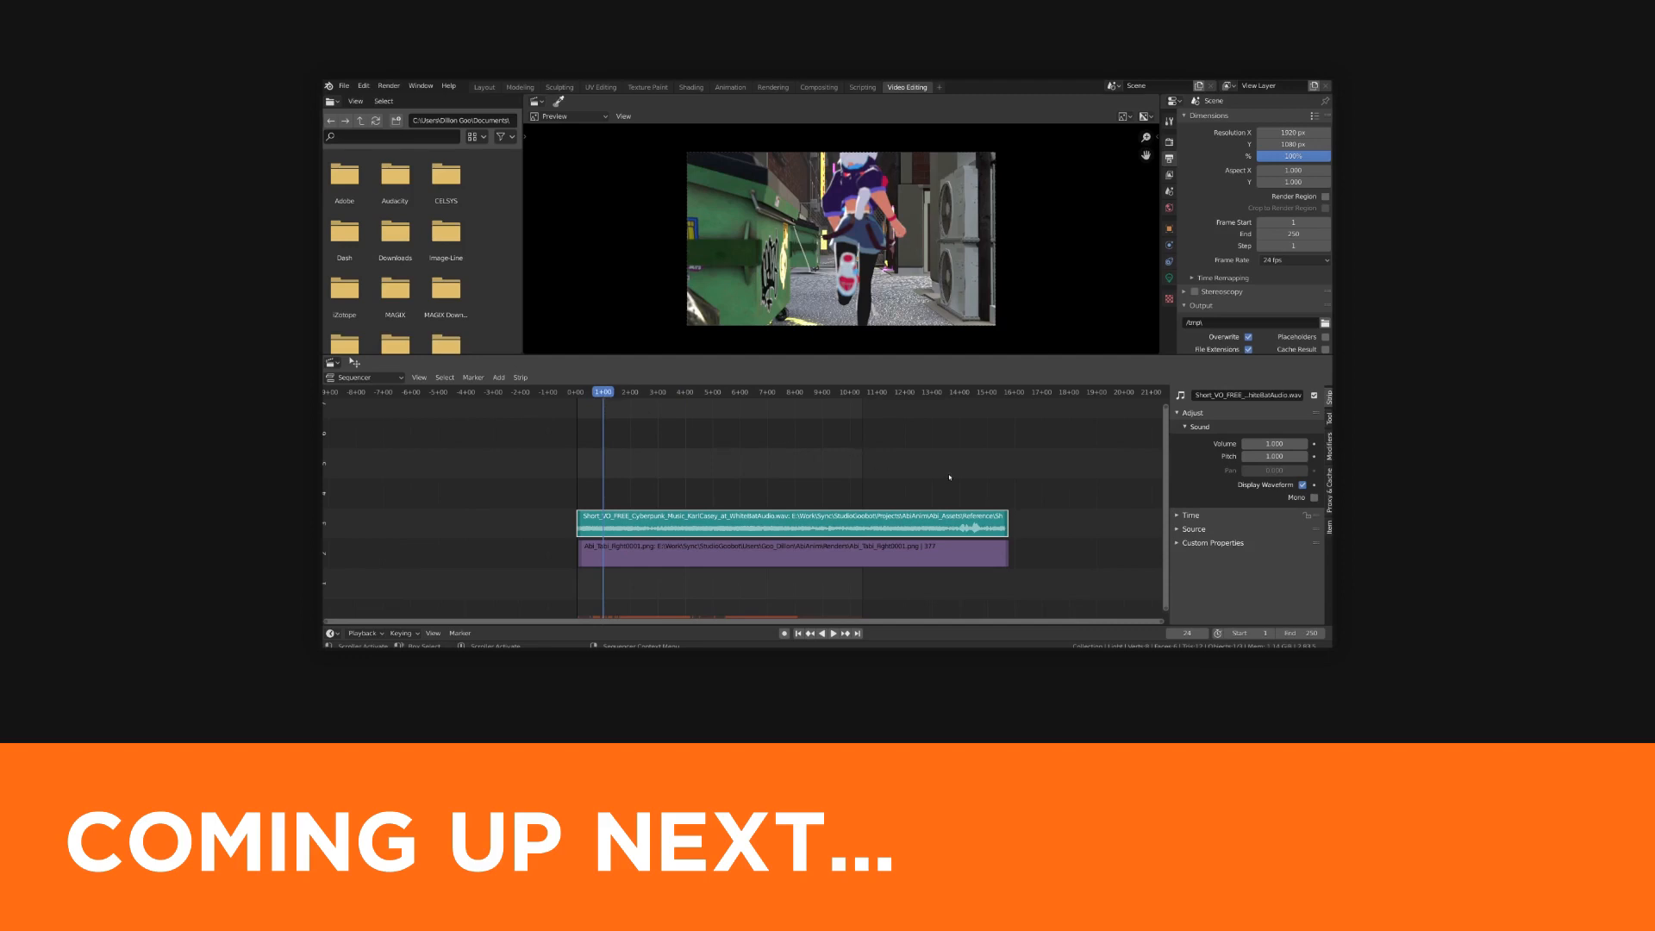